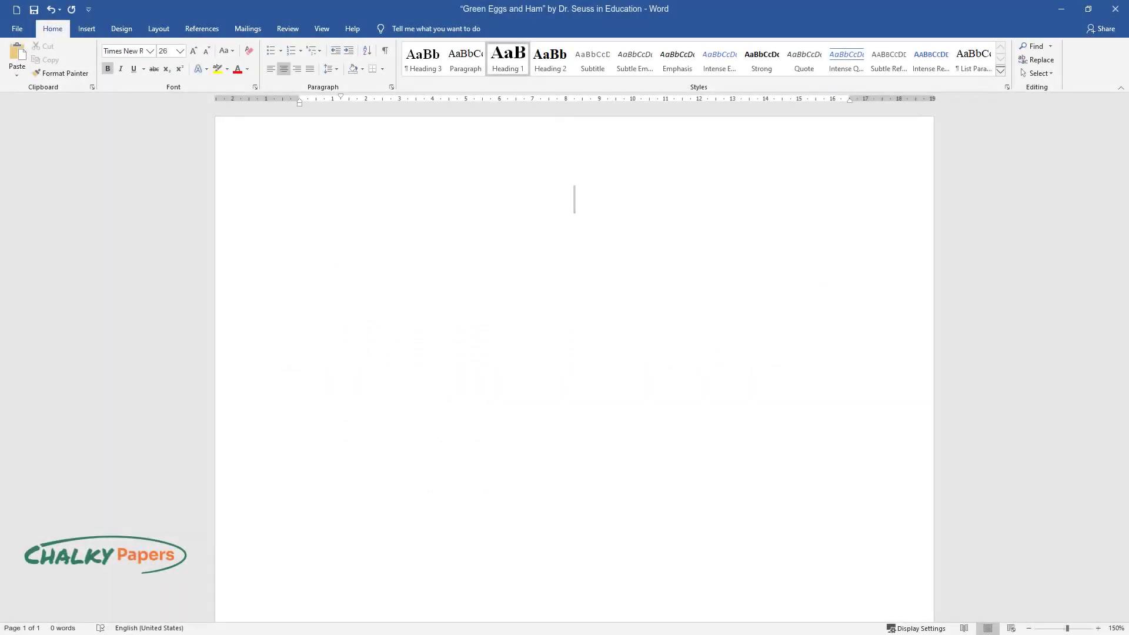
Type the title '"Green Eggs and Ham" by Dr. Seuss in Education' and start the body on Seuss's fifty-word book.
text("Green Eggs and Ham" by D)
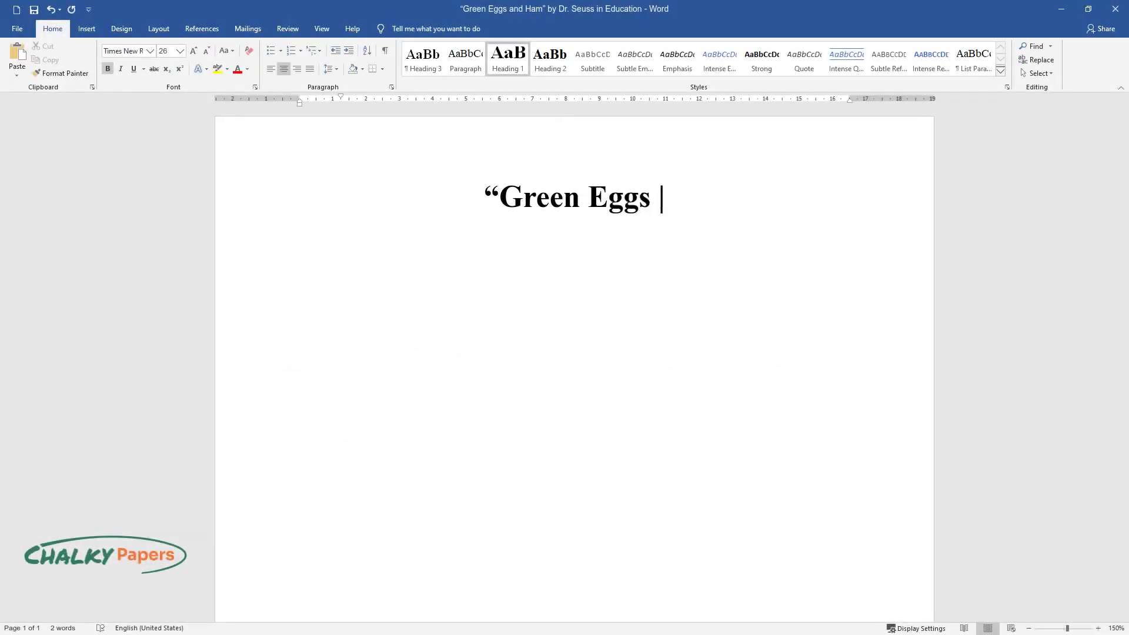
text(r. Seuss in Education)
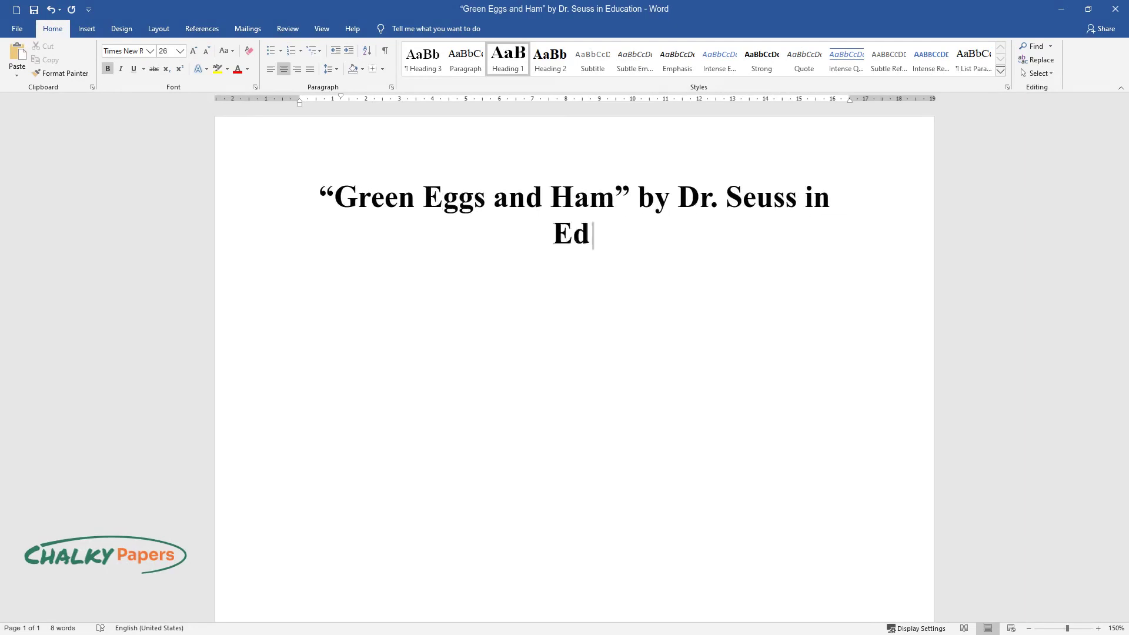
key(Return)
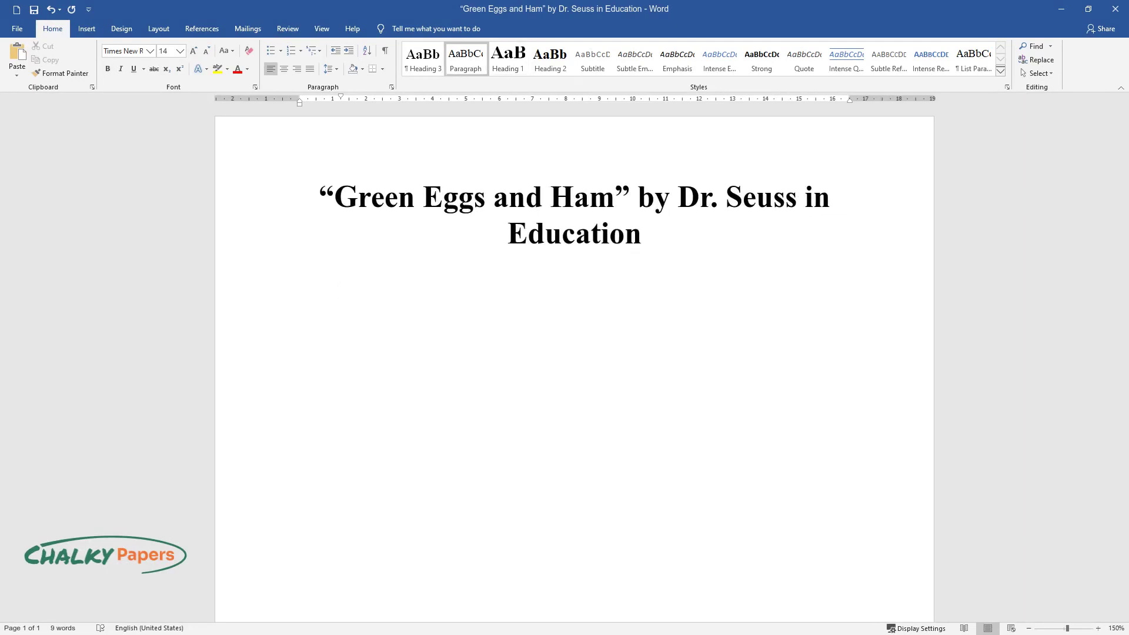
text("Green Eggs and Ham" )
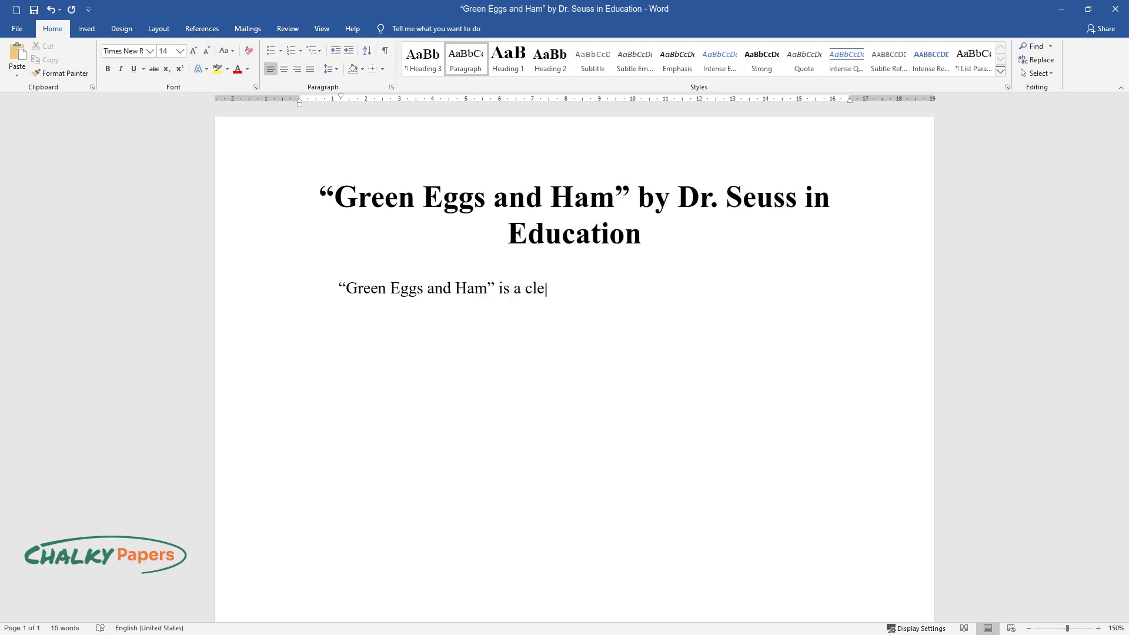
text(is a clever piece of literature by Dr. S)
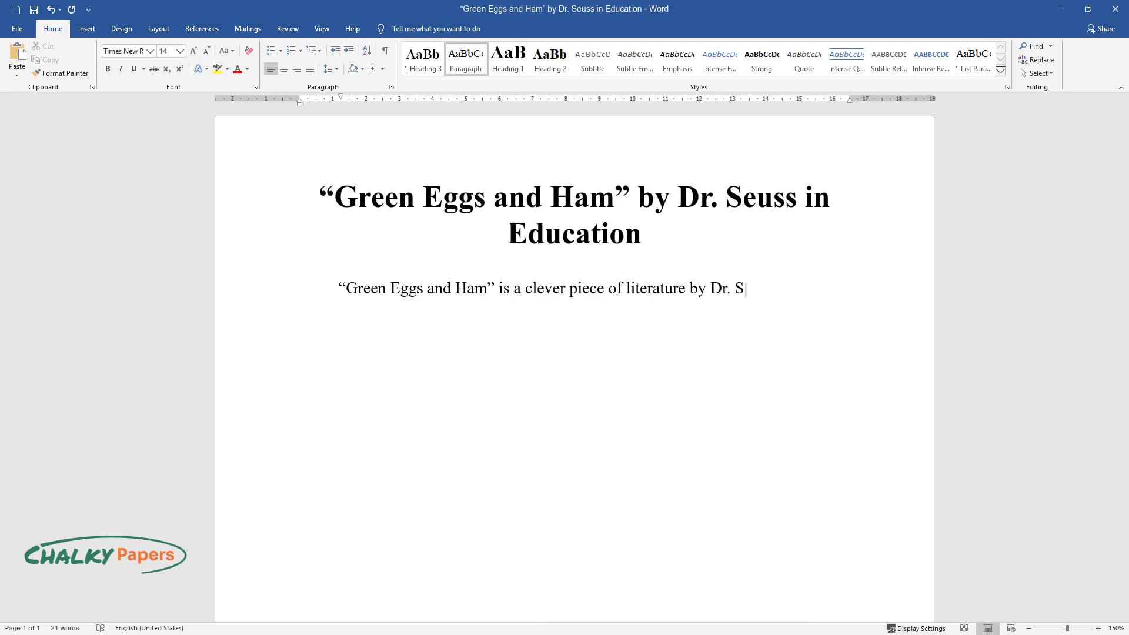
text(euss using only fifty essential w)
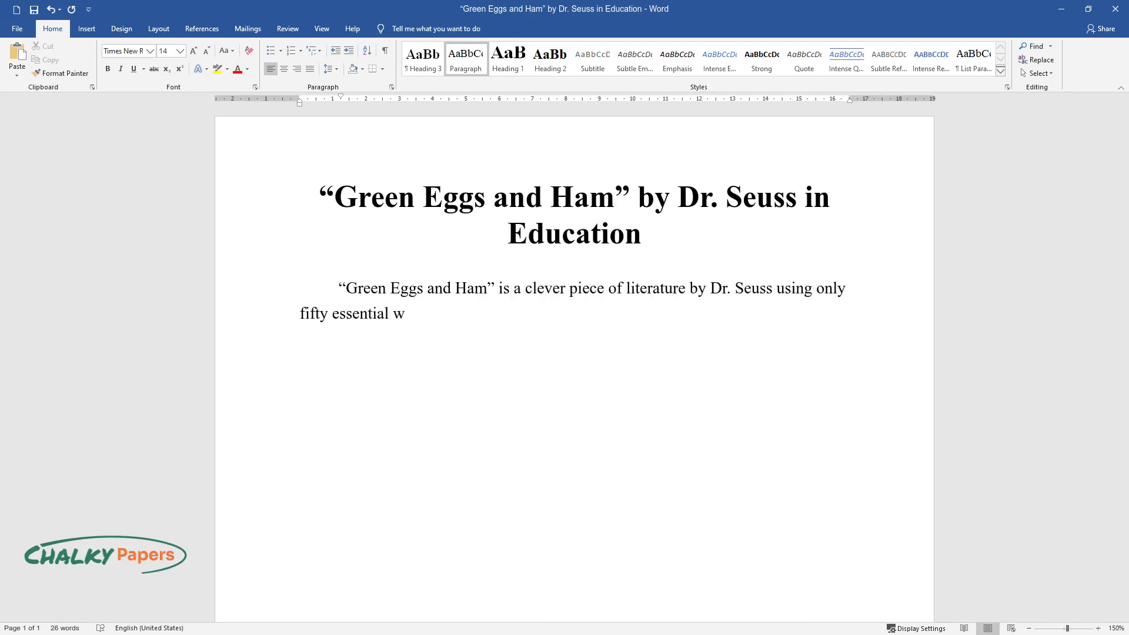
text(ords. This composition includes )
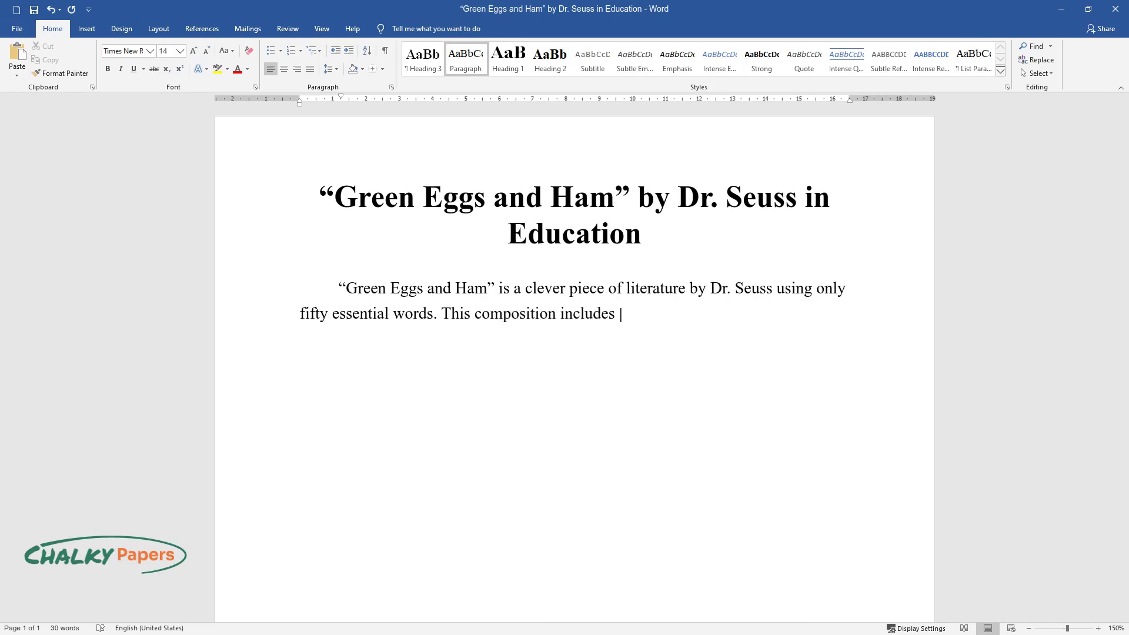
text(a plot that runs throughout the )
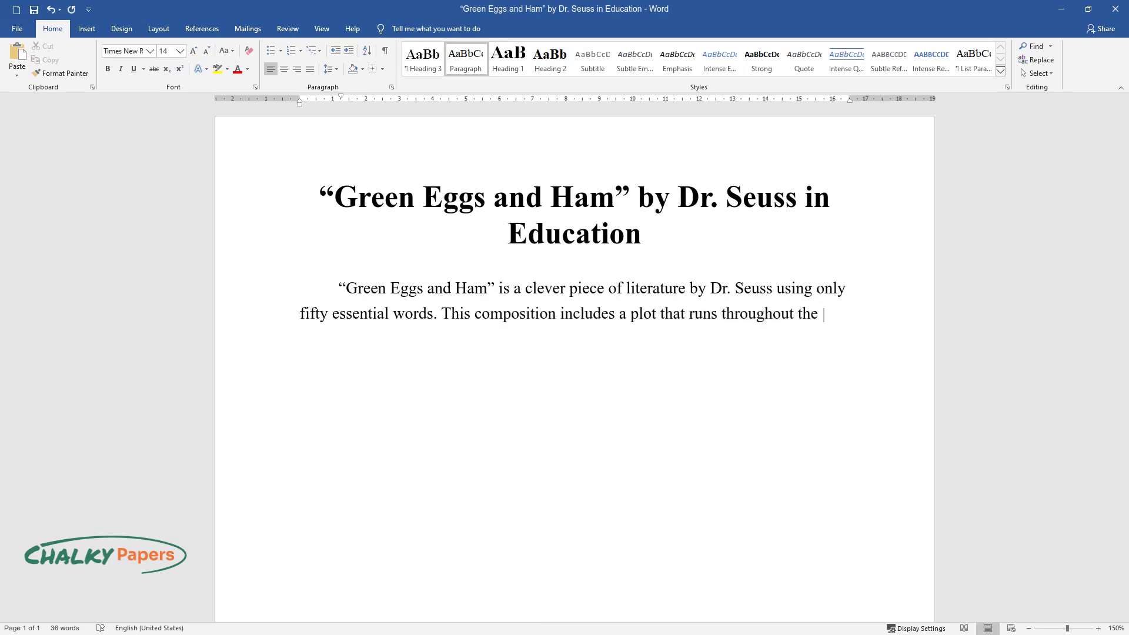
text(entire story. In this story, Sam)
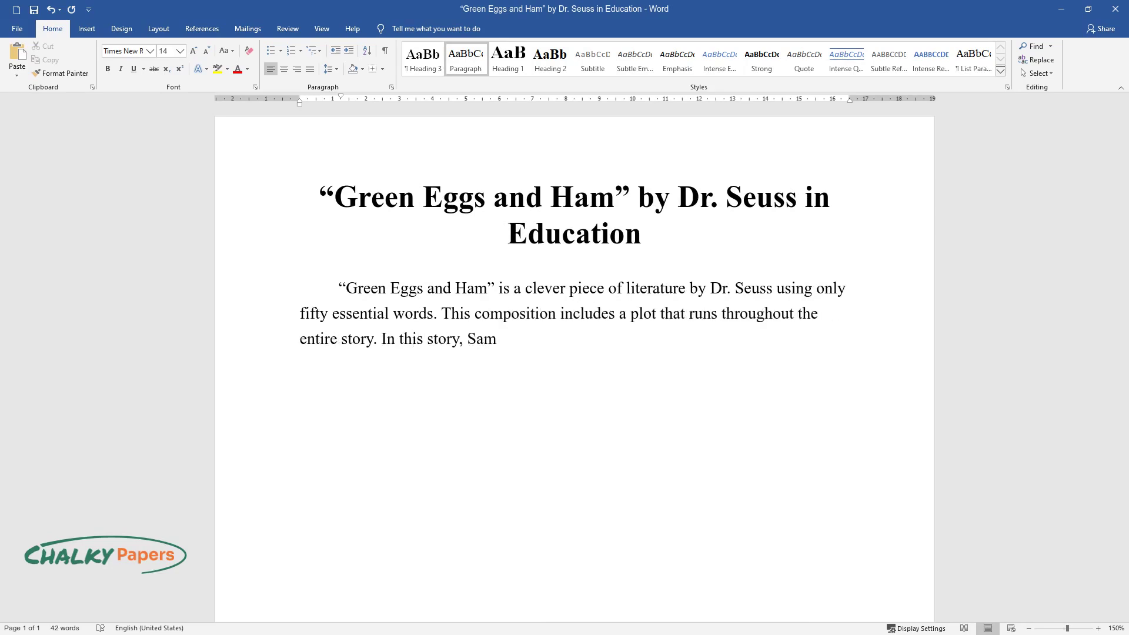
text( is a tenacious and dyna)
text(mic character. Sam repeatedly ask)
text(s a cra)
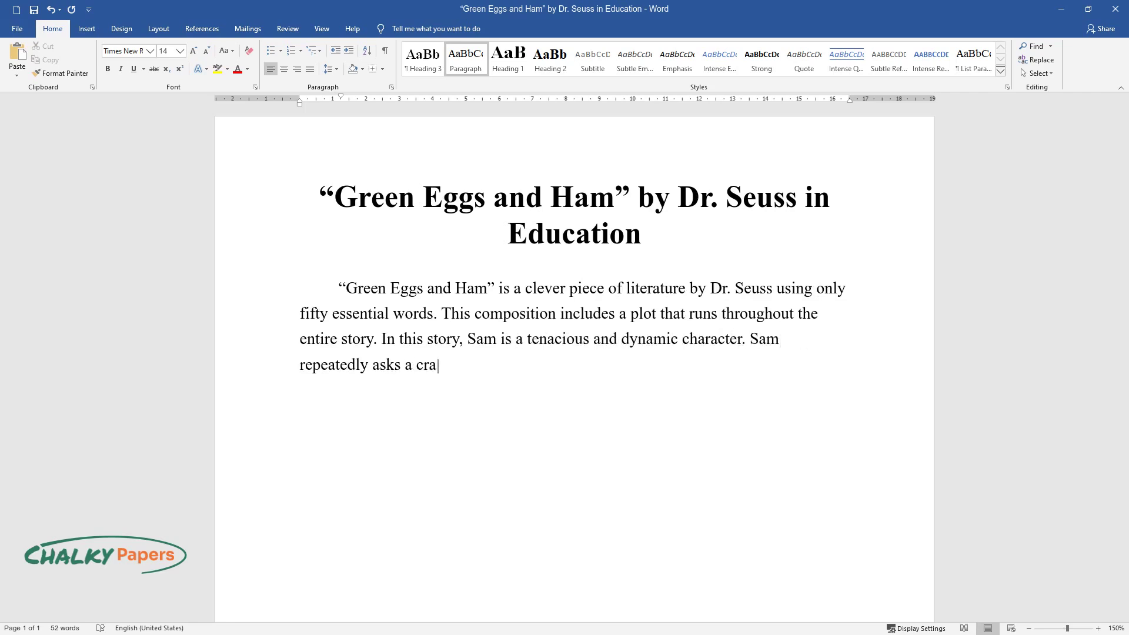
text(nky unidentified figure whether h)
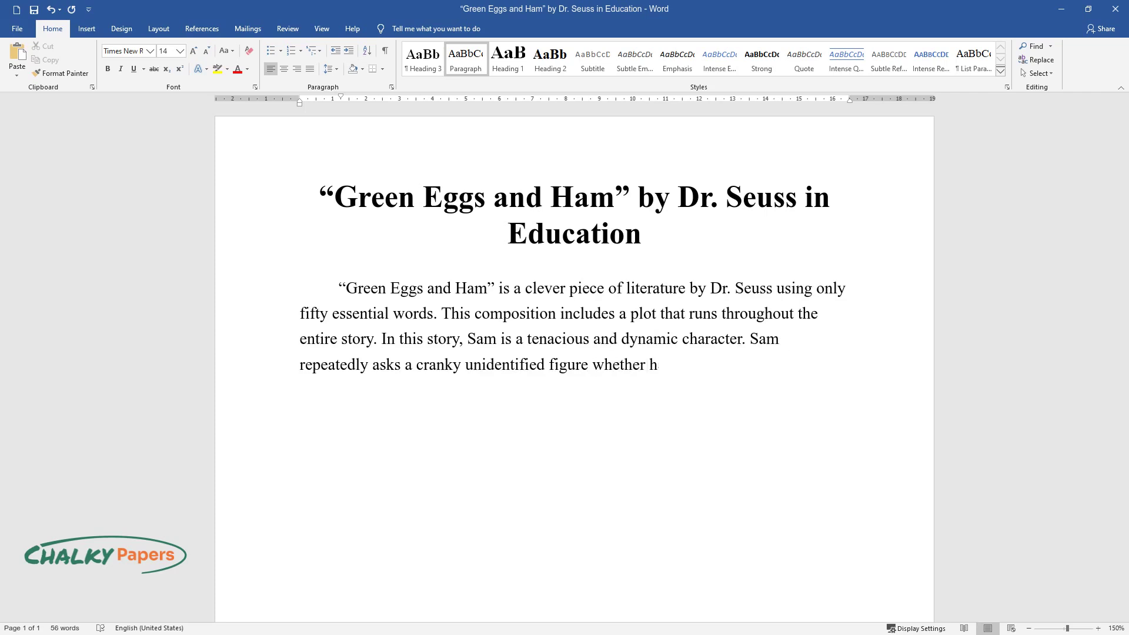
text(e likes green eggs and ham, but she cons)
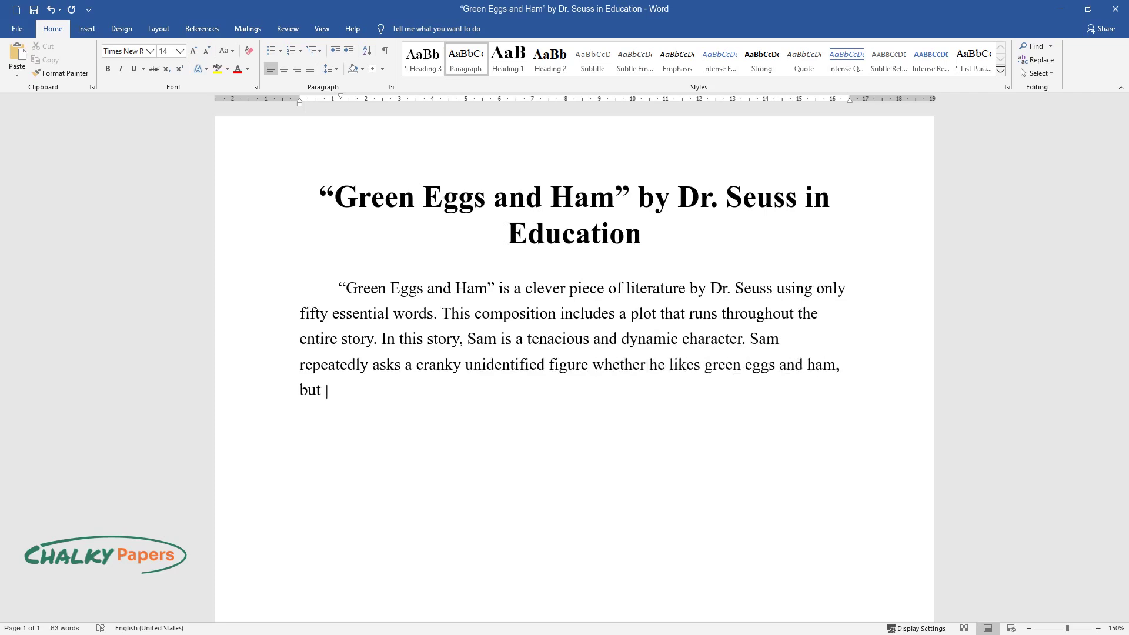
text(istently refuses Sam and )
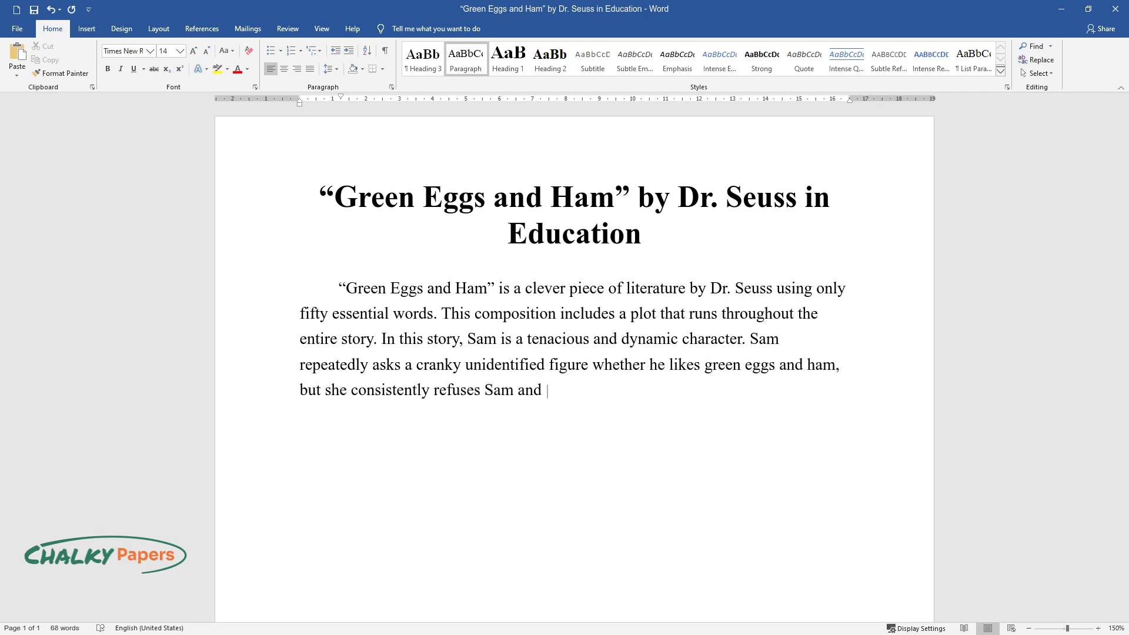
text(says she does not. Sam asks the)
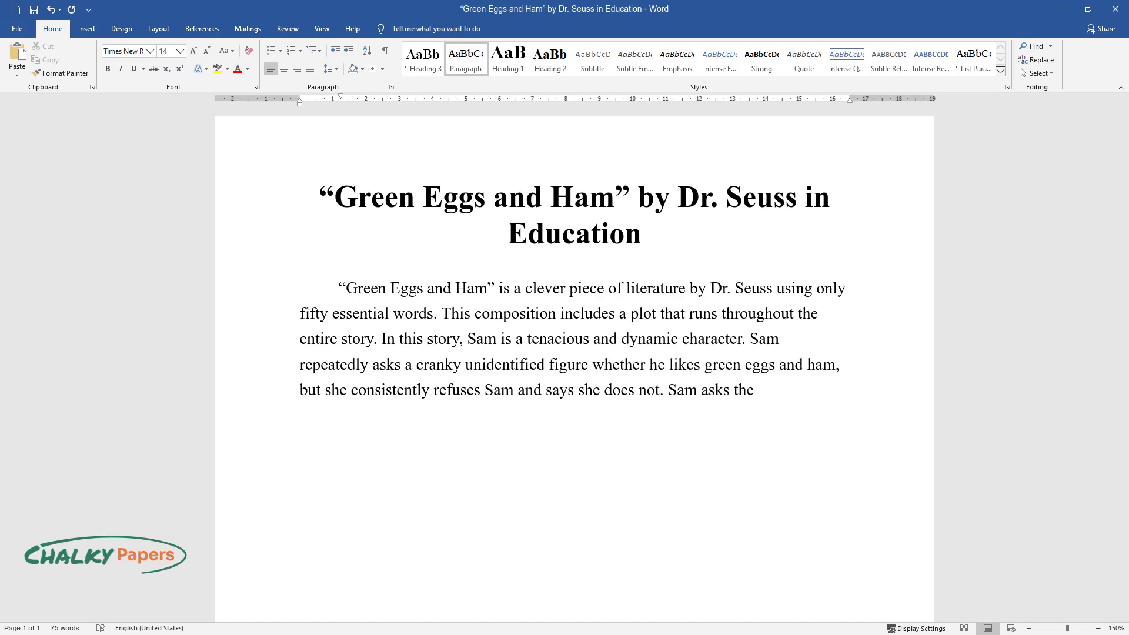
text( anonymous individual que)
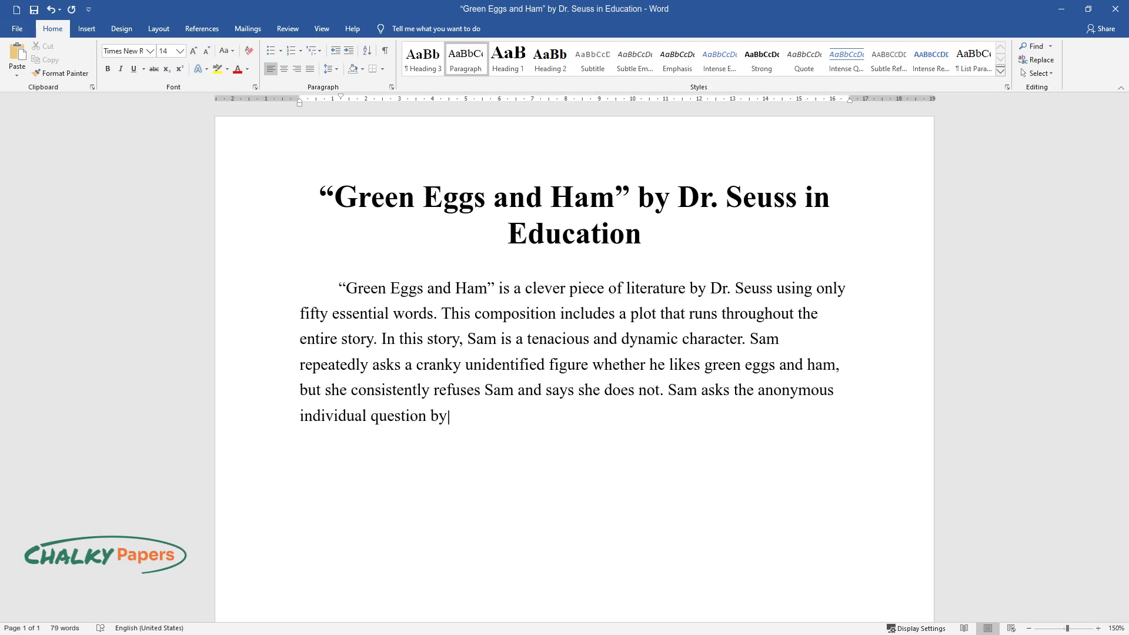
text(stion by question if he would eat green )
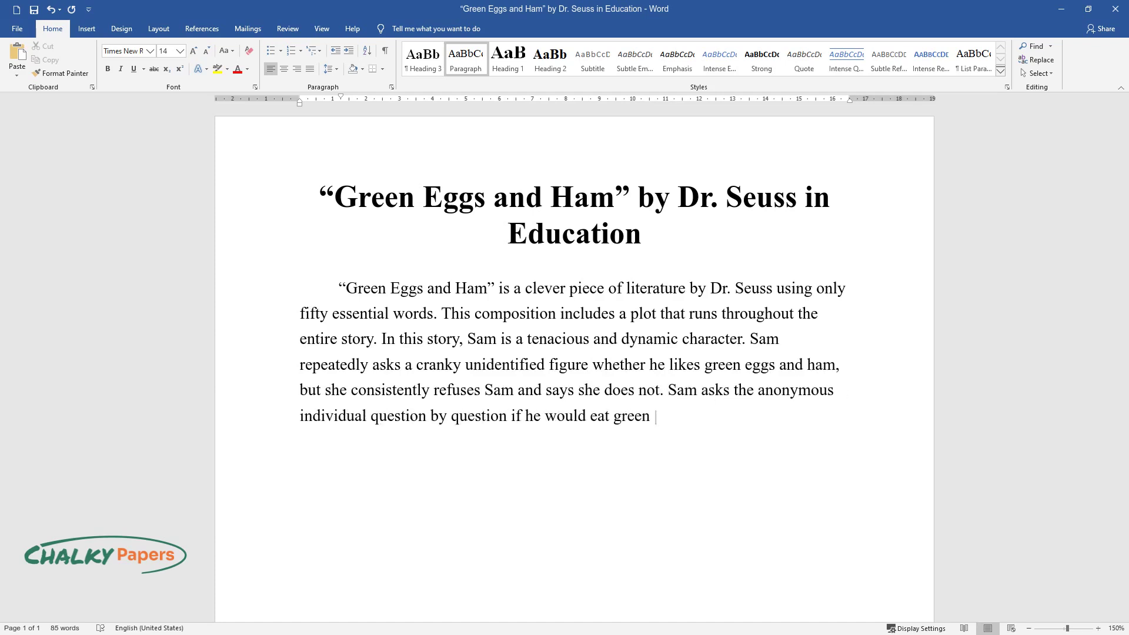
text(eggs and ham in unusual places, such as a box or )
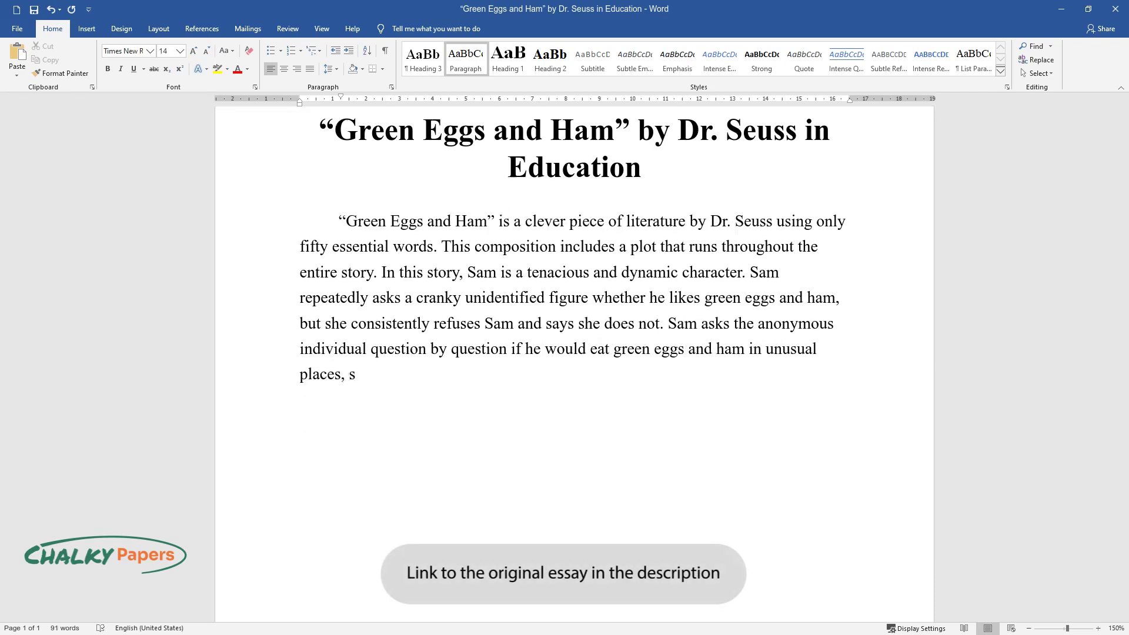
text(with a fox. Sam's persistence in)
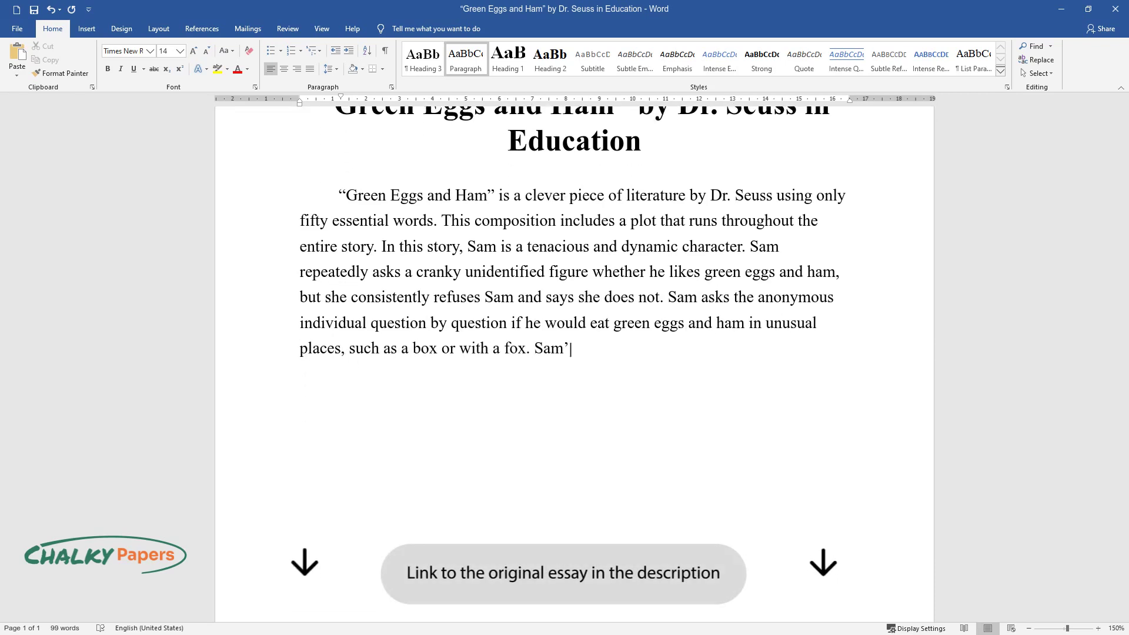
text(furiates the uni)
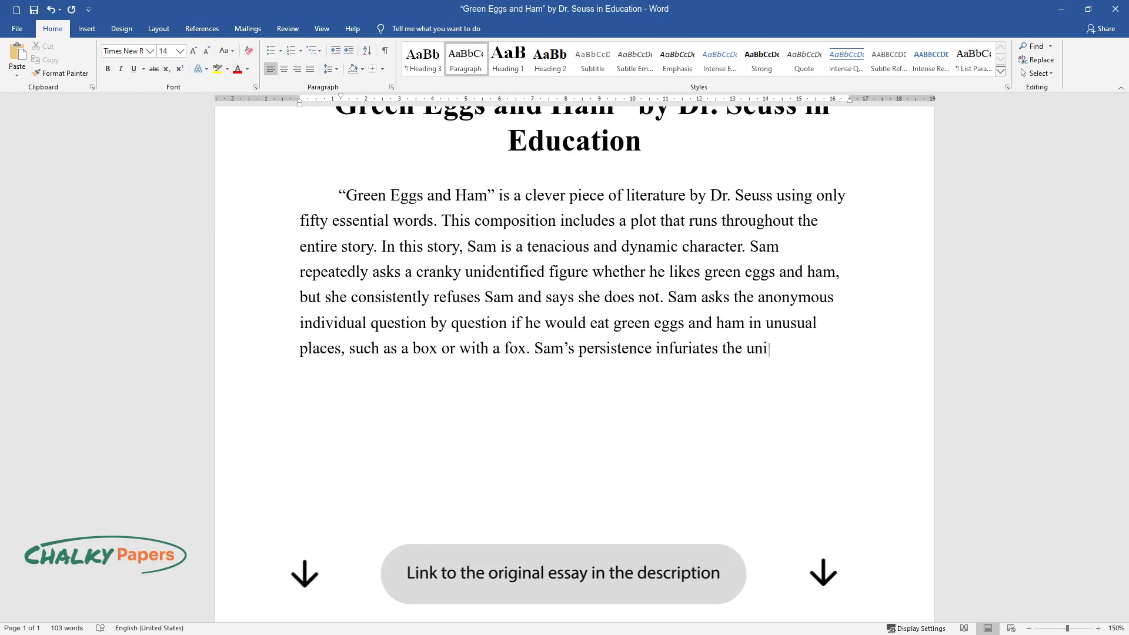
text(dentified persona, which becomes)
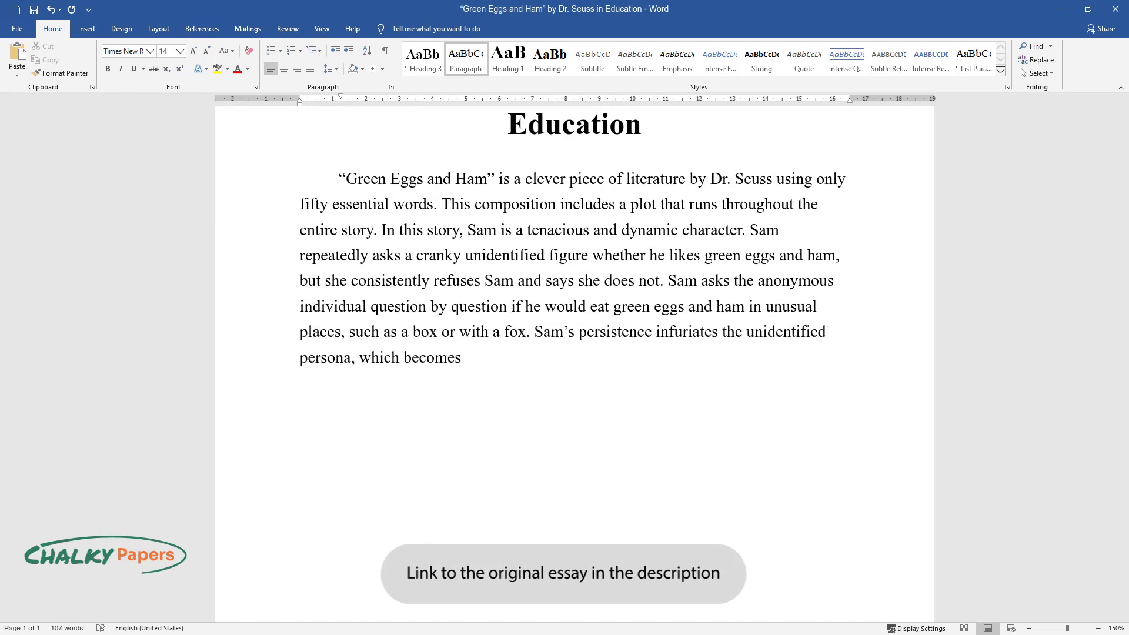
text( even more cranky than previously)
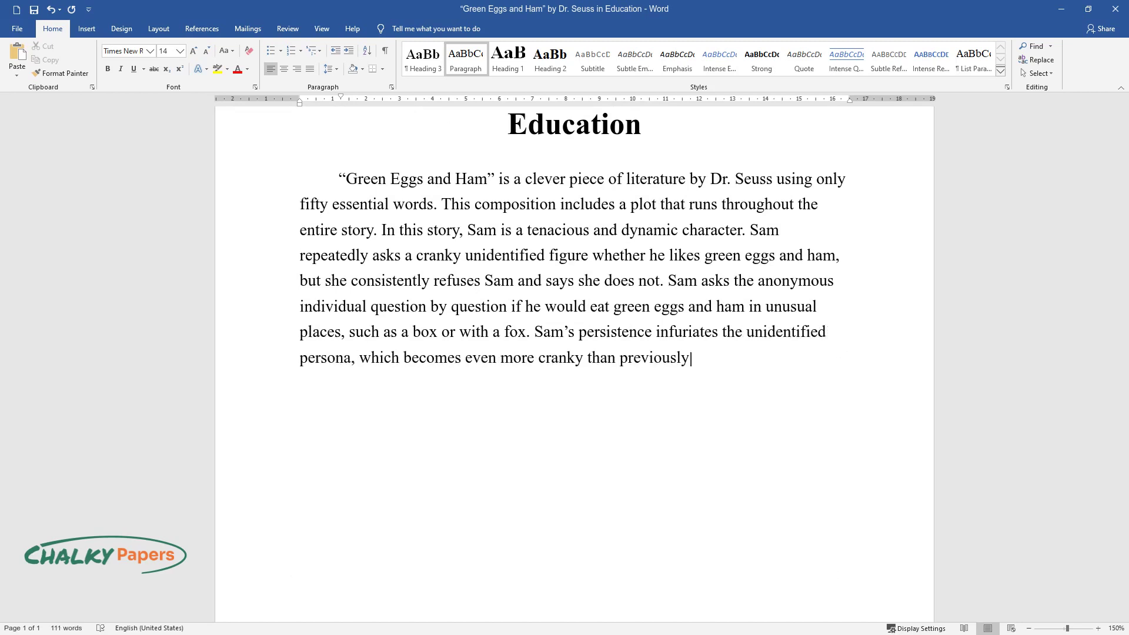
text(. Dr. Seuss made the sub)
text(ject of )
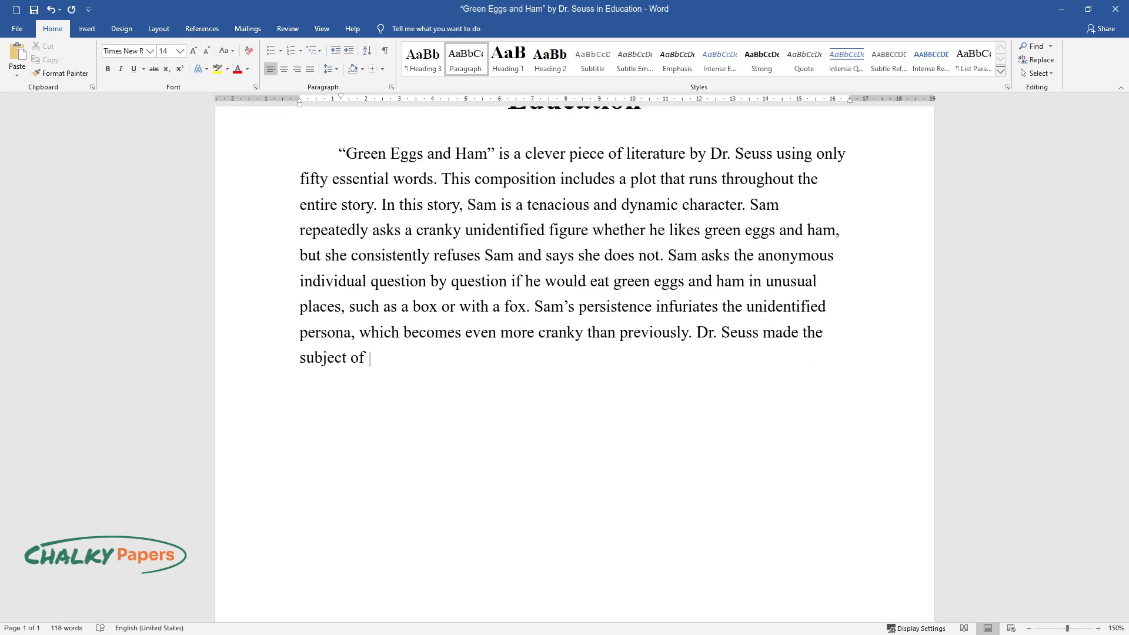
text(Green Eggs and Ham plain to his)
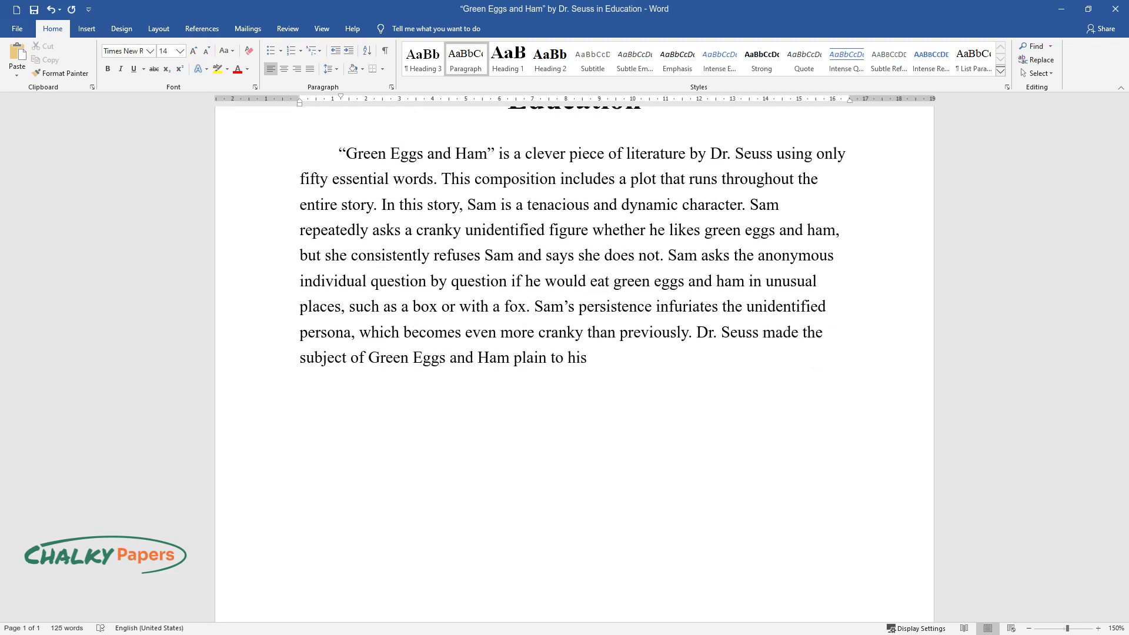
text( audience. Children must learn to)
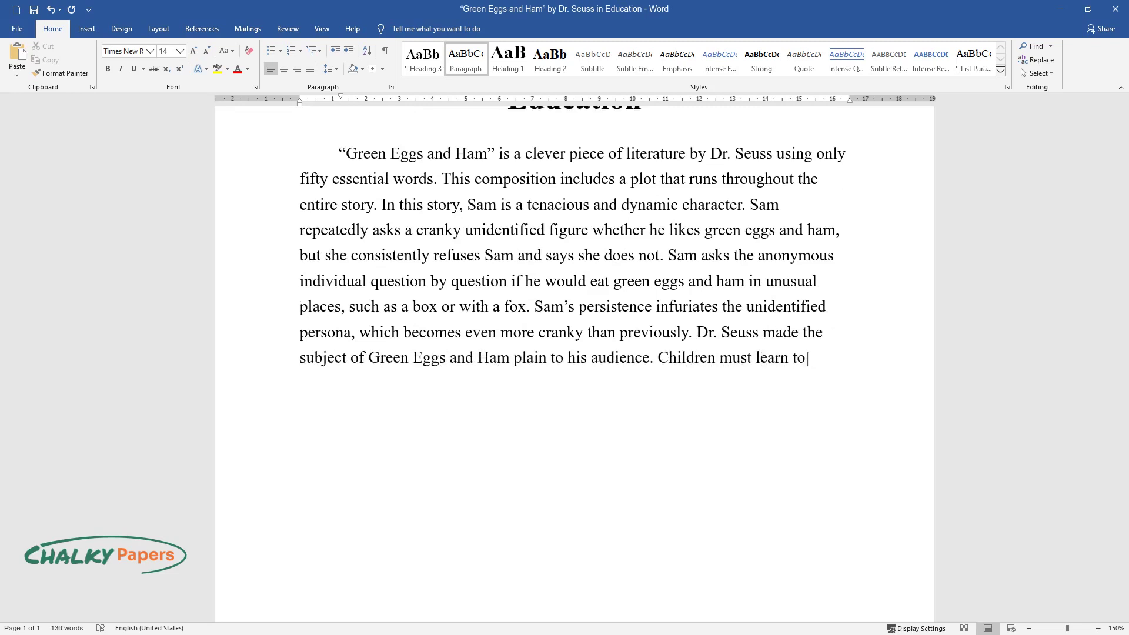
text( be daring and explore new things)
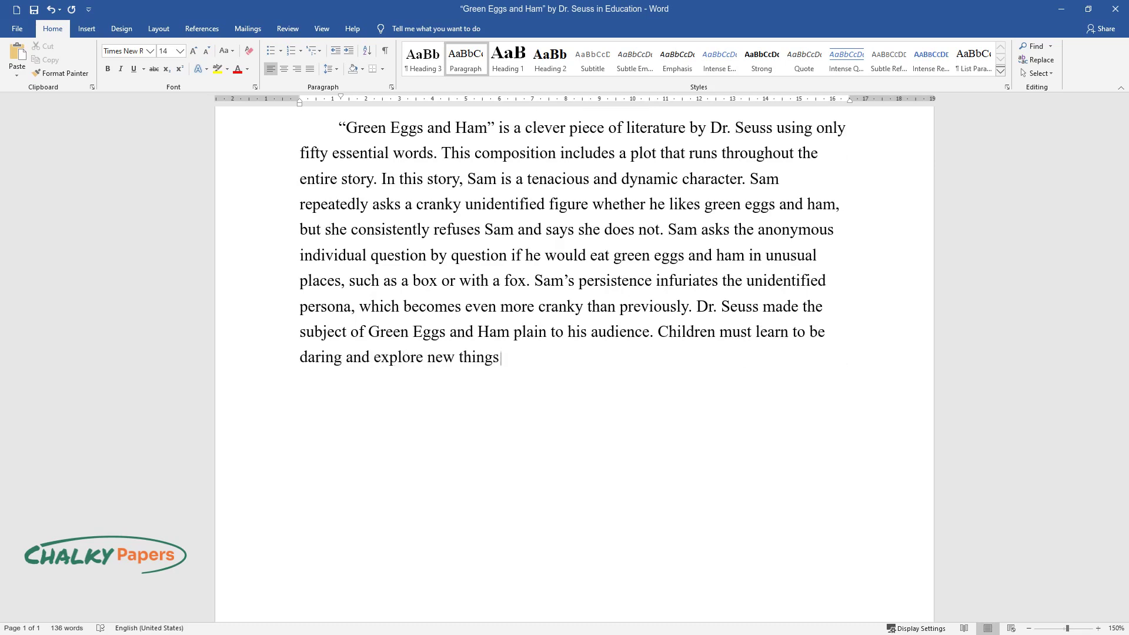
text( before forming an official view. In this tale, Dr. Seuss keeps )
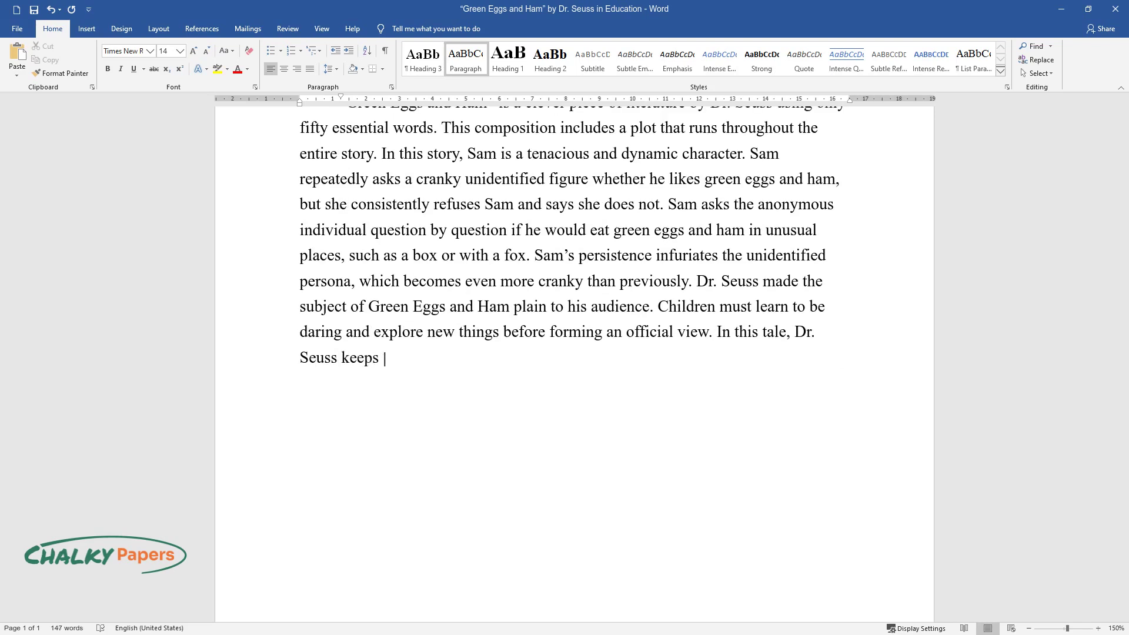
text(the grumpy character unidentified)
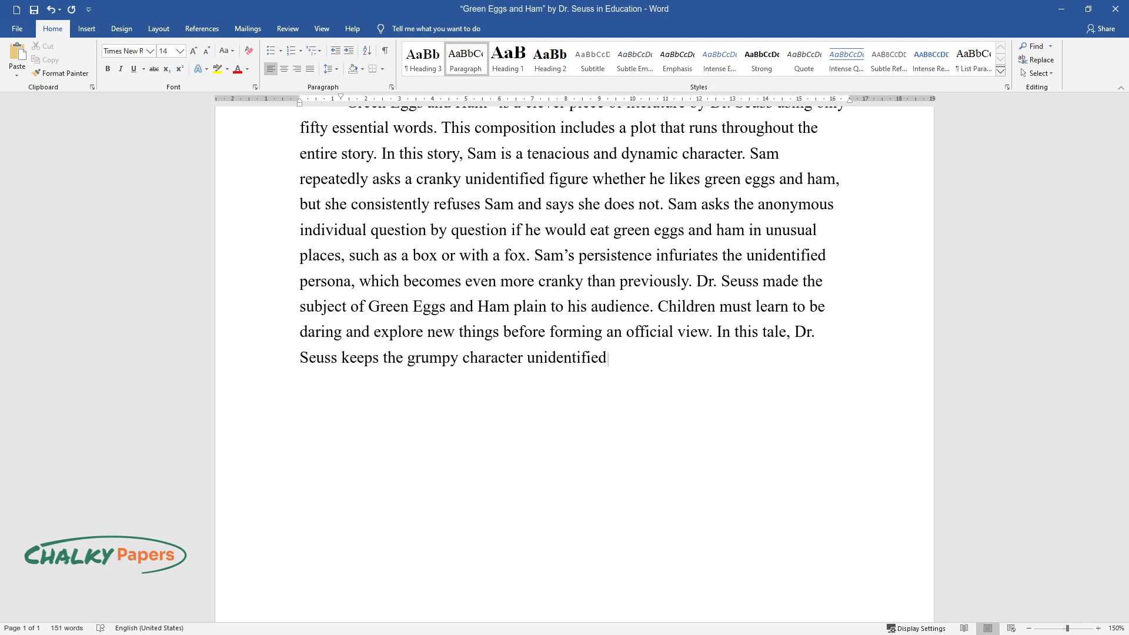
text( to warn children that they, too)
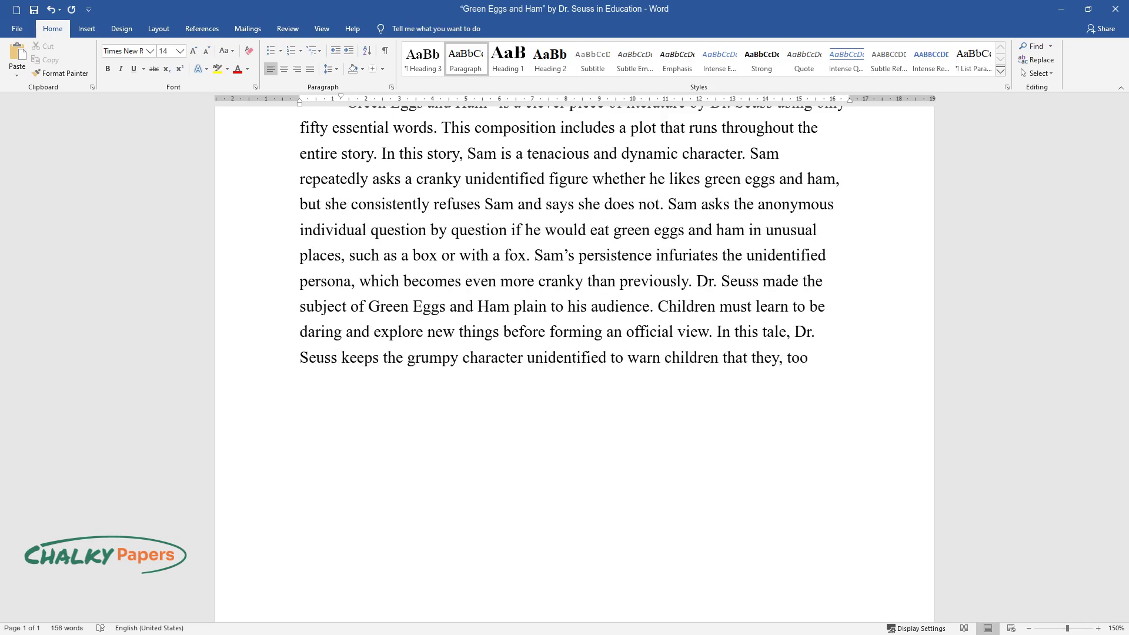
text(, can become that personality at times.)
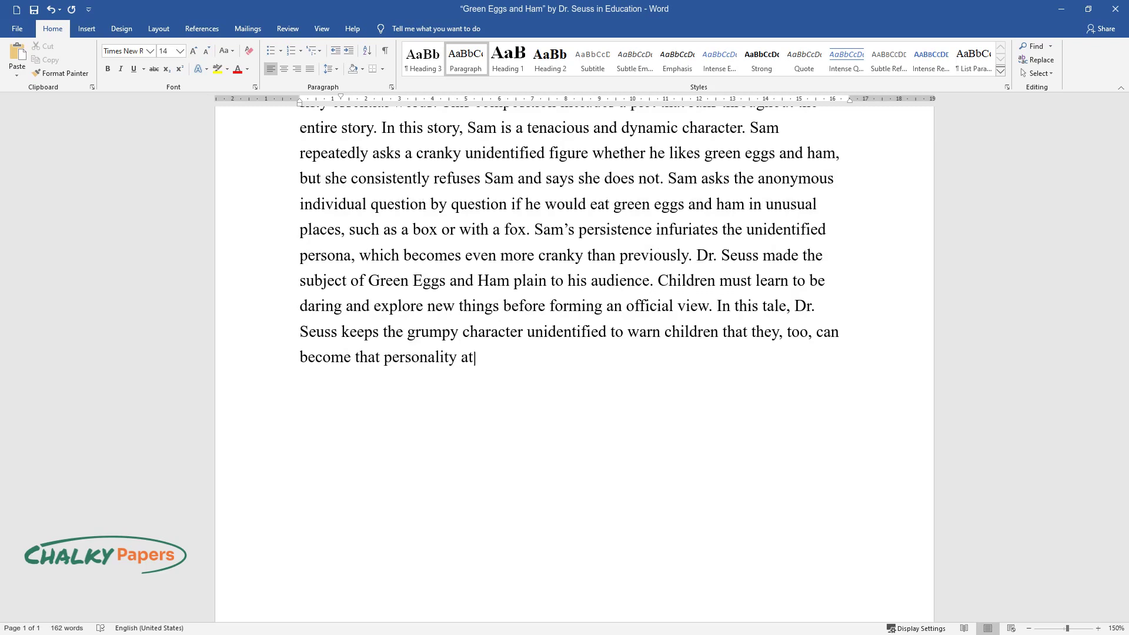
End the Sam paragraph and start a new one with 'The use of rhymes and language structures in Seuss' works'.
key(Return)
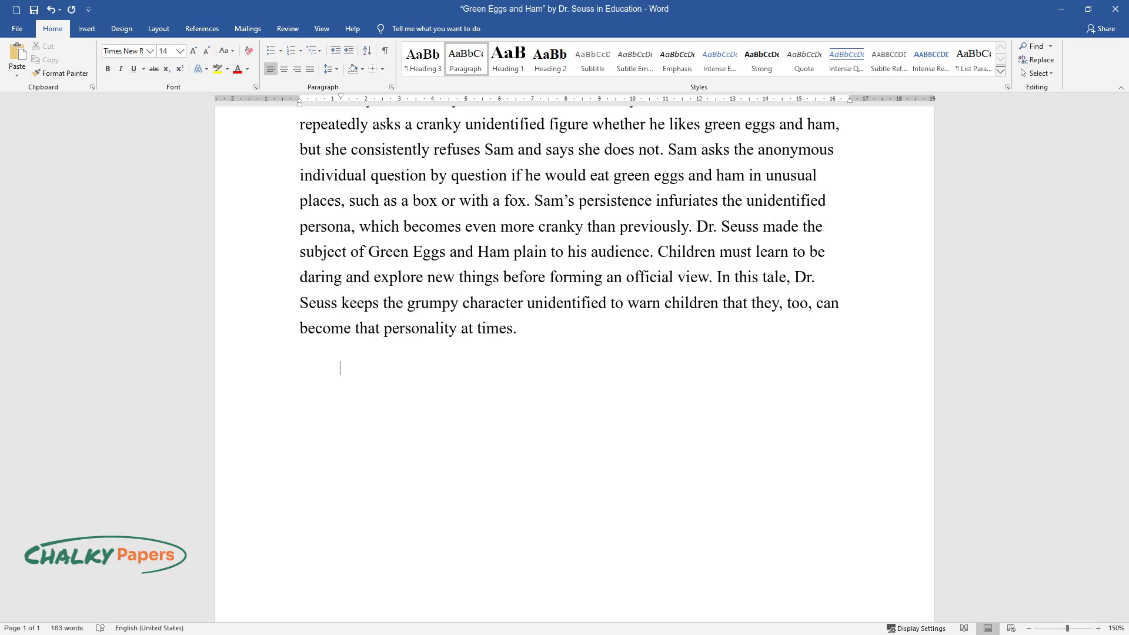
text(The use of rhymes and languag)
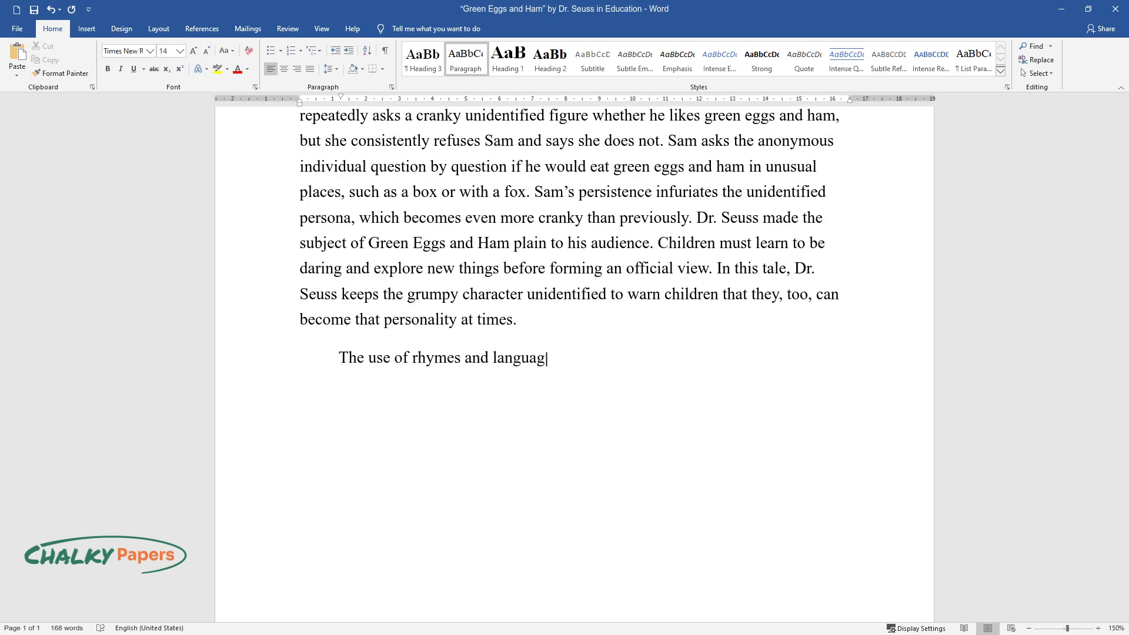
text(e structures in Se)
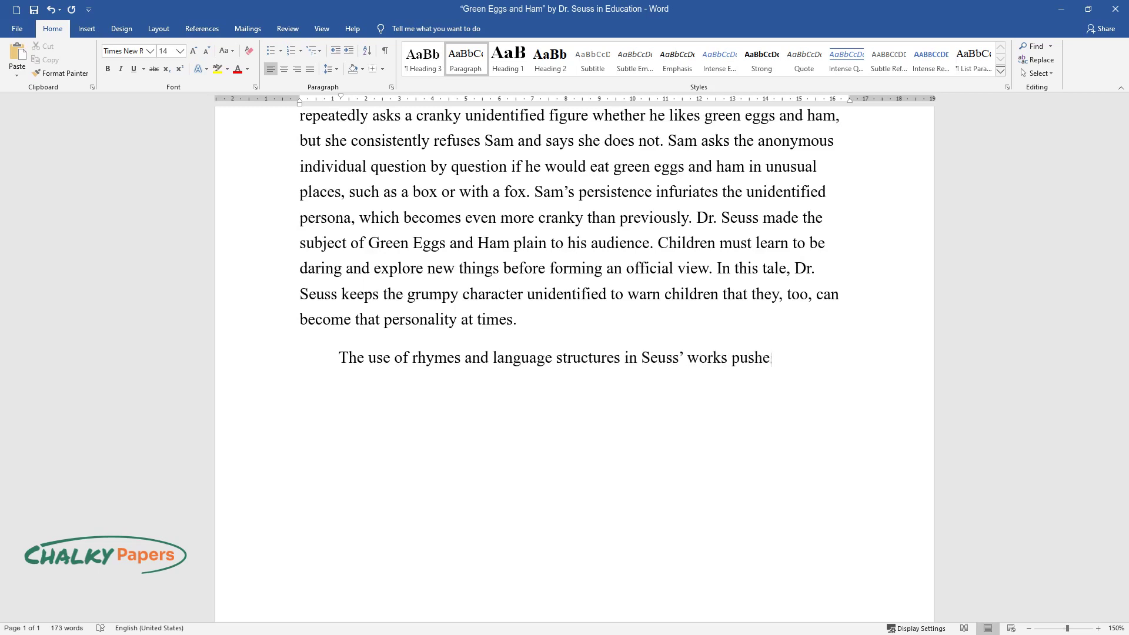
text(uss' works pushes youngsters in ways that other ch)
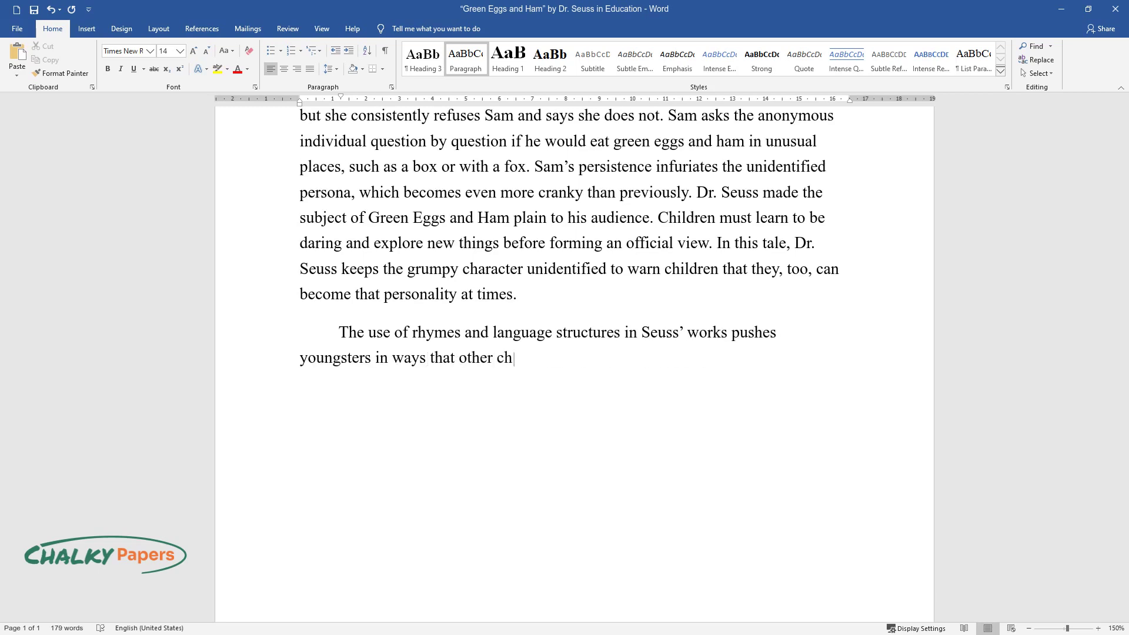
text(ildren's literature does not always. Typically, the child w)
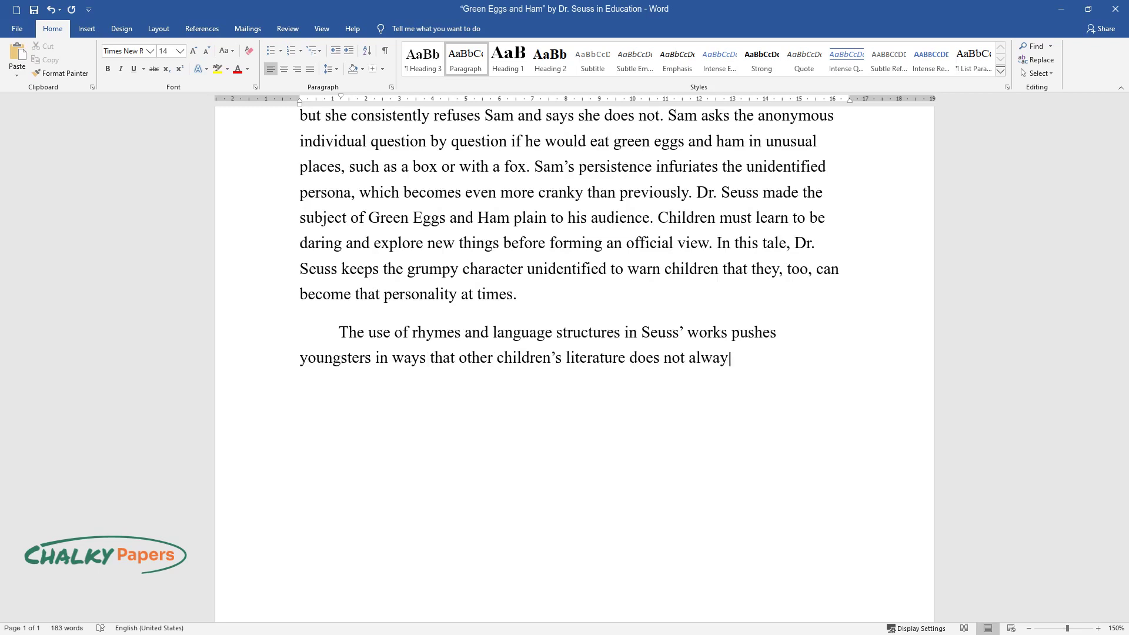
text(ill under)
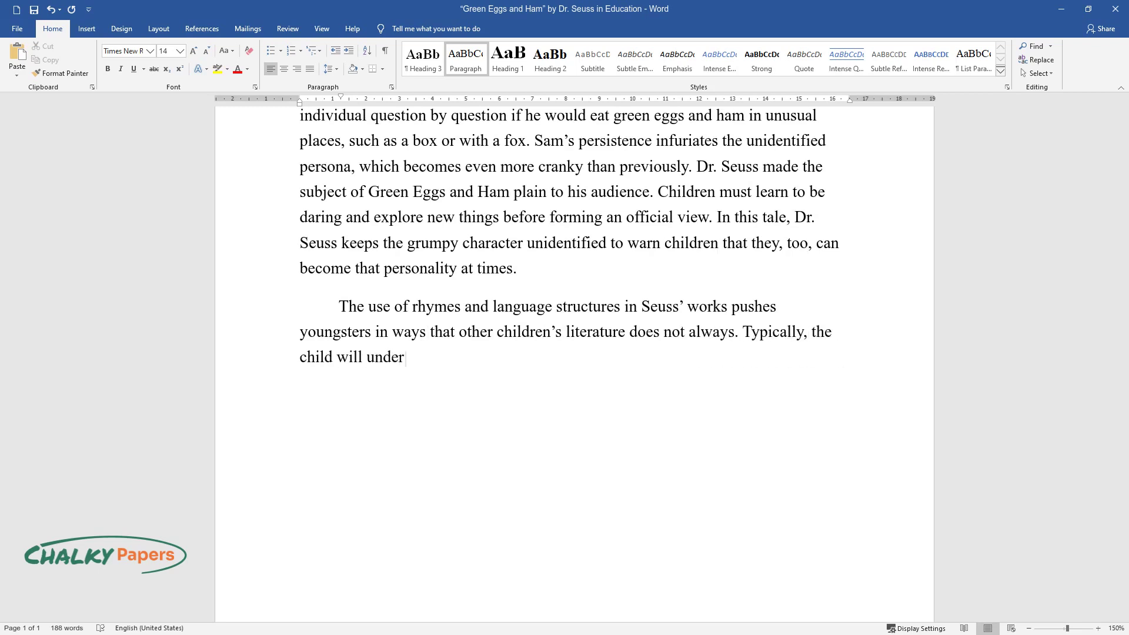
text(stand that "glupitty-glup" and "wocket" are not genuine word)
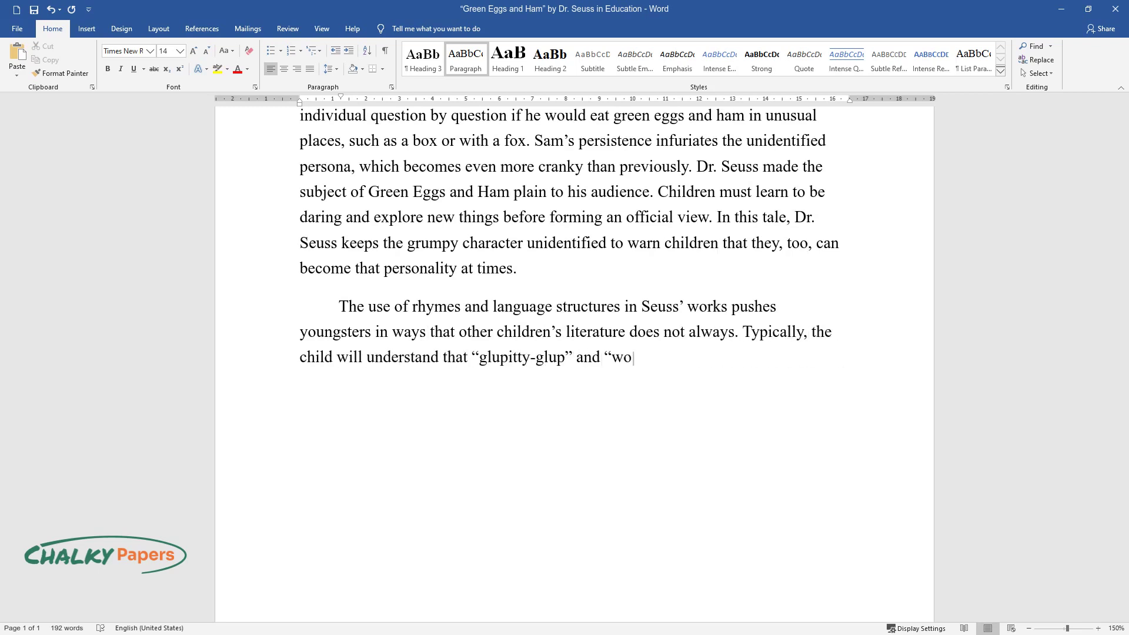
text(s. They )
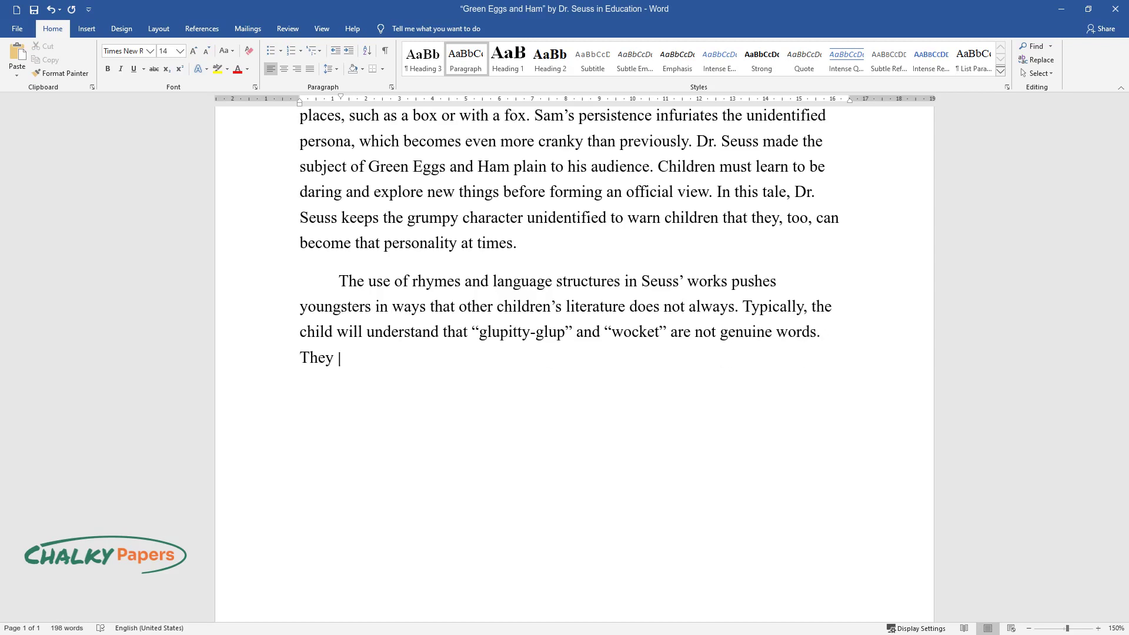
text(will, however, discover that lang)
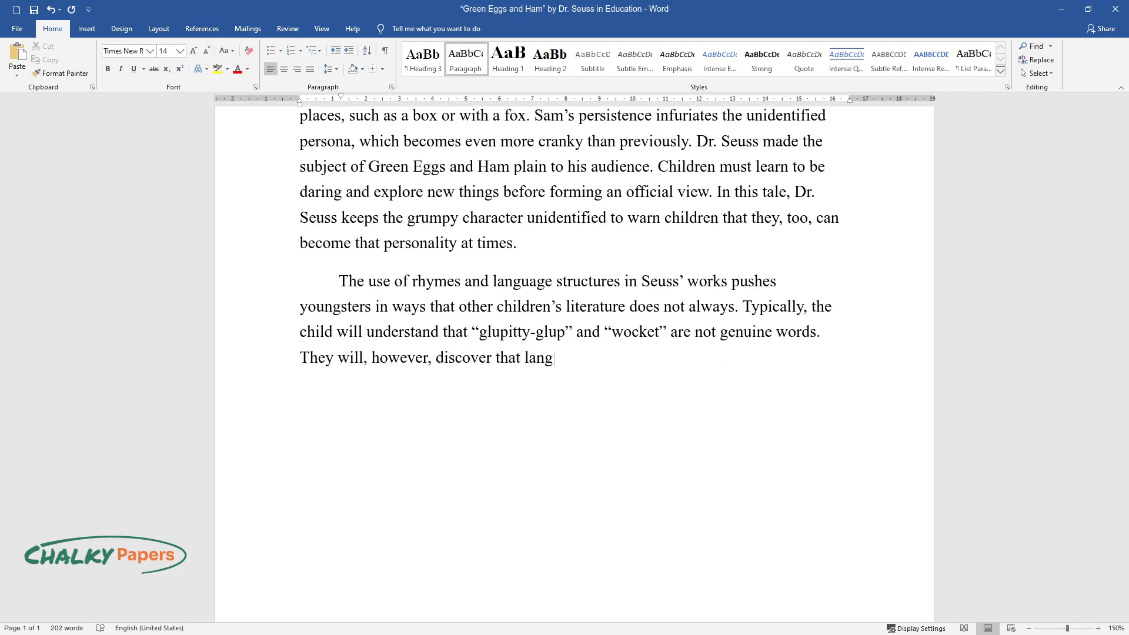
text(uage can be manipulated and will f)
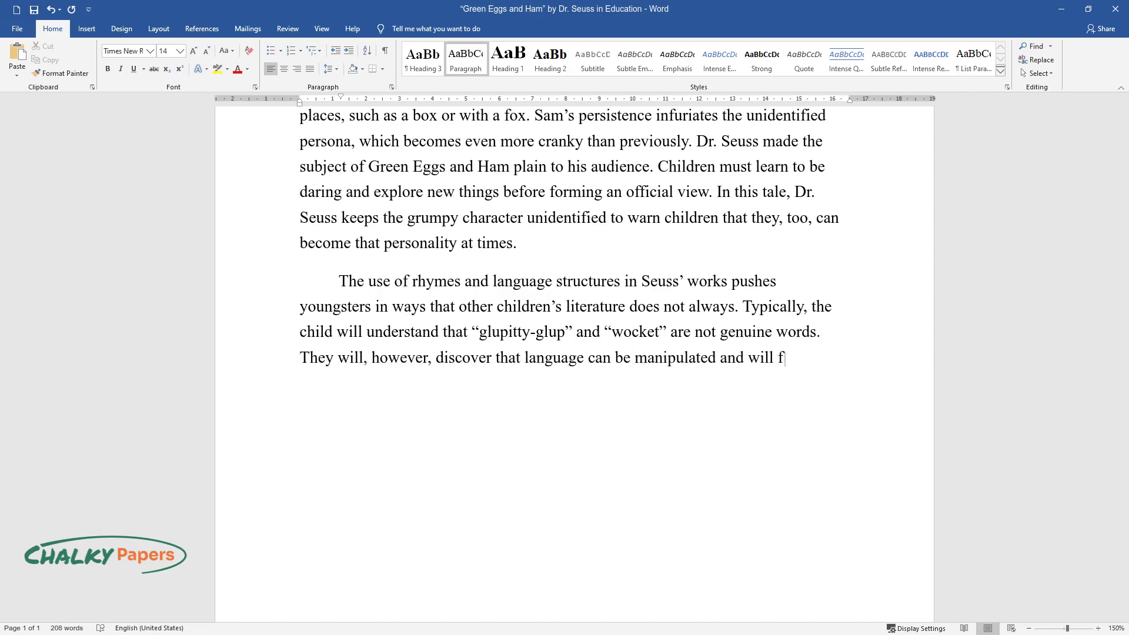
text(dent in their reading abi)
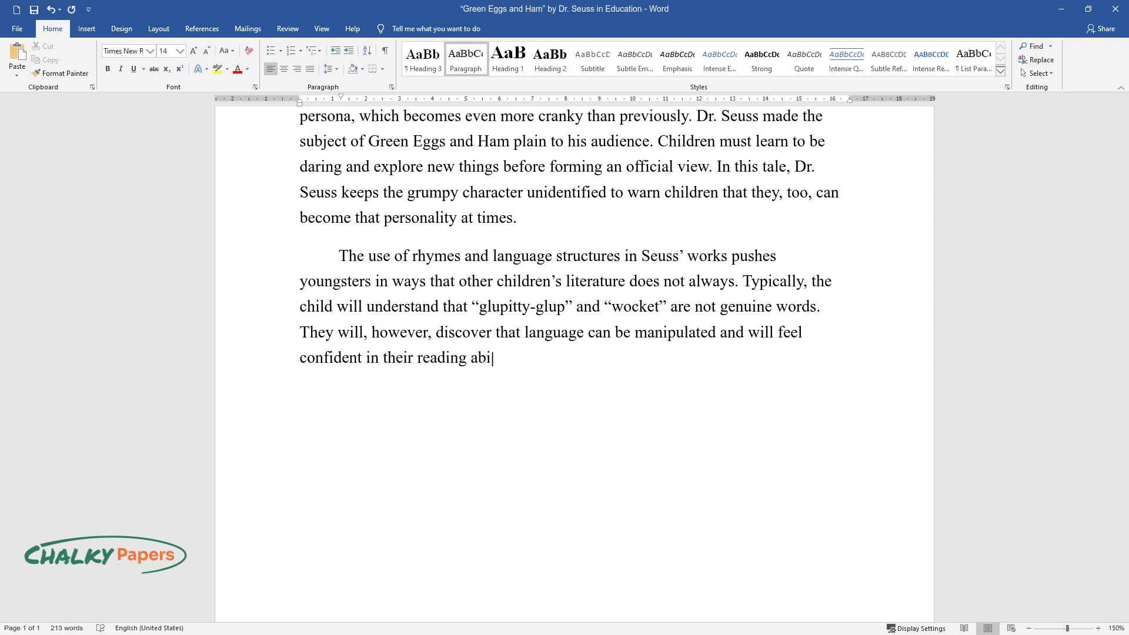
text(lities. Based on Seuss, a rhythm i)
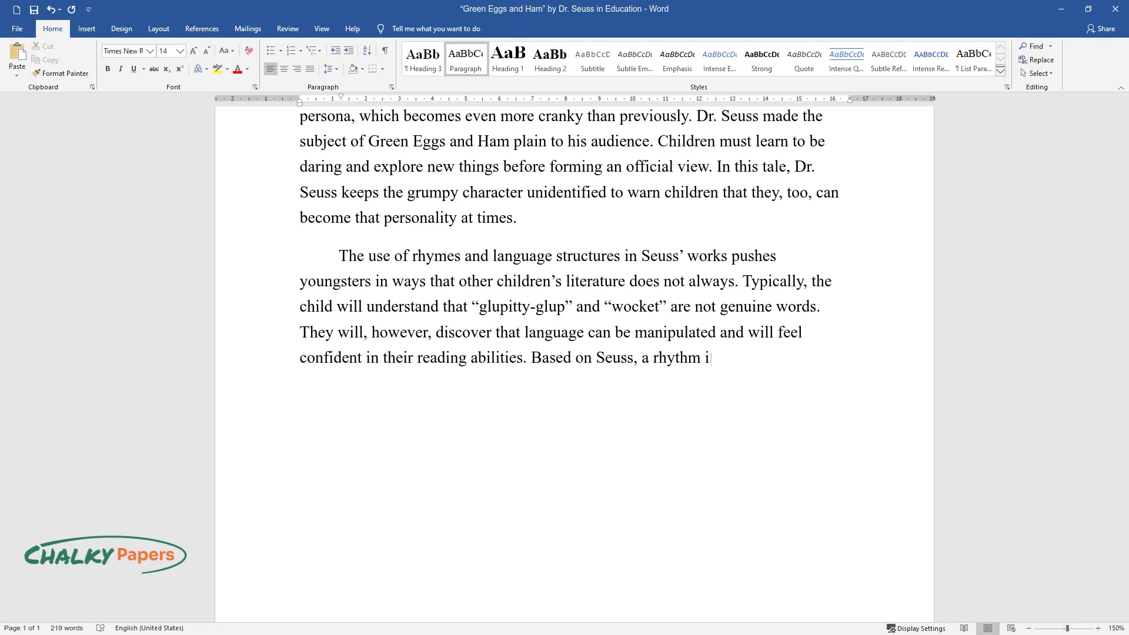
text(s an important tool for children to compre)
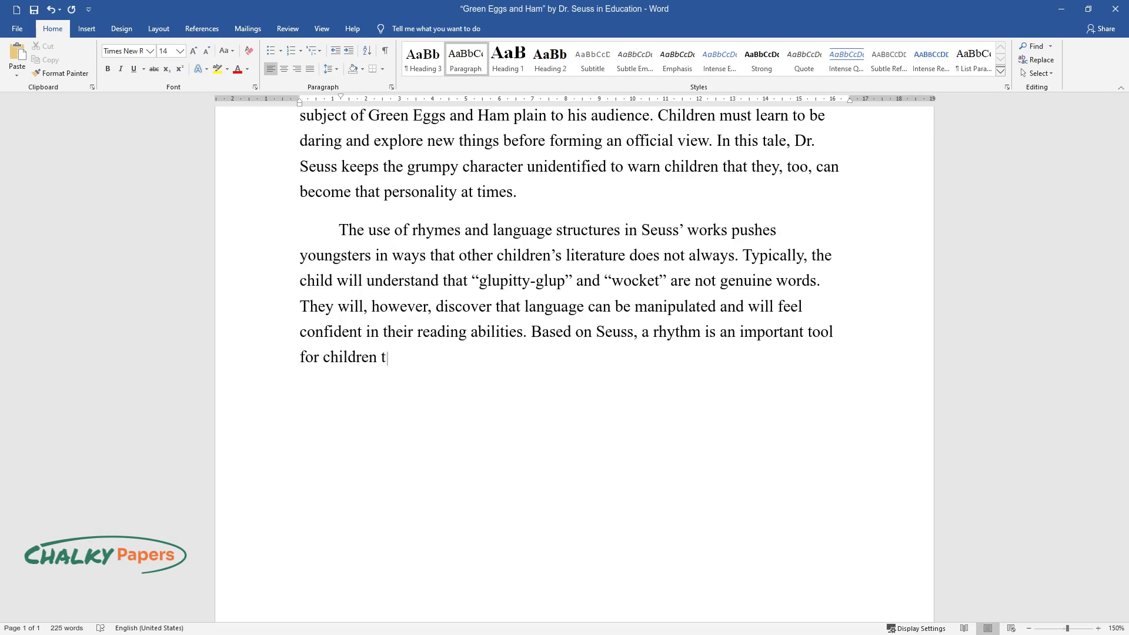
text(hend when sentences end an)
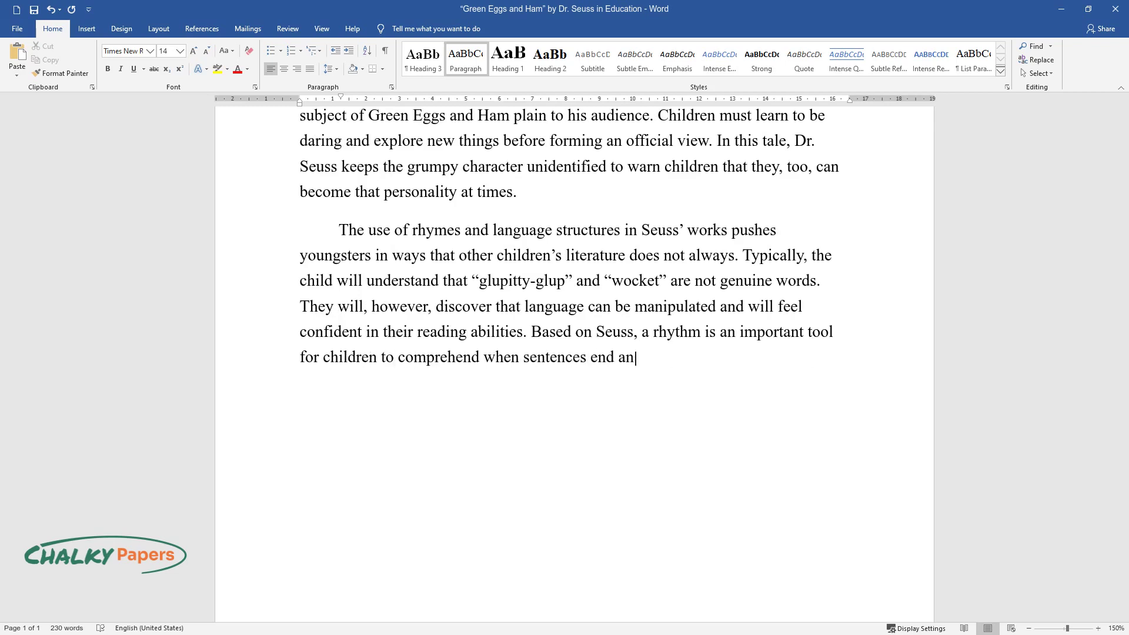
text(d begin - the first step in acquiring a language. O)
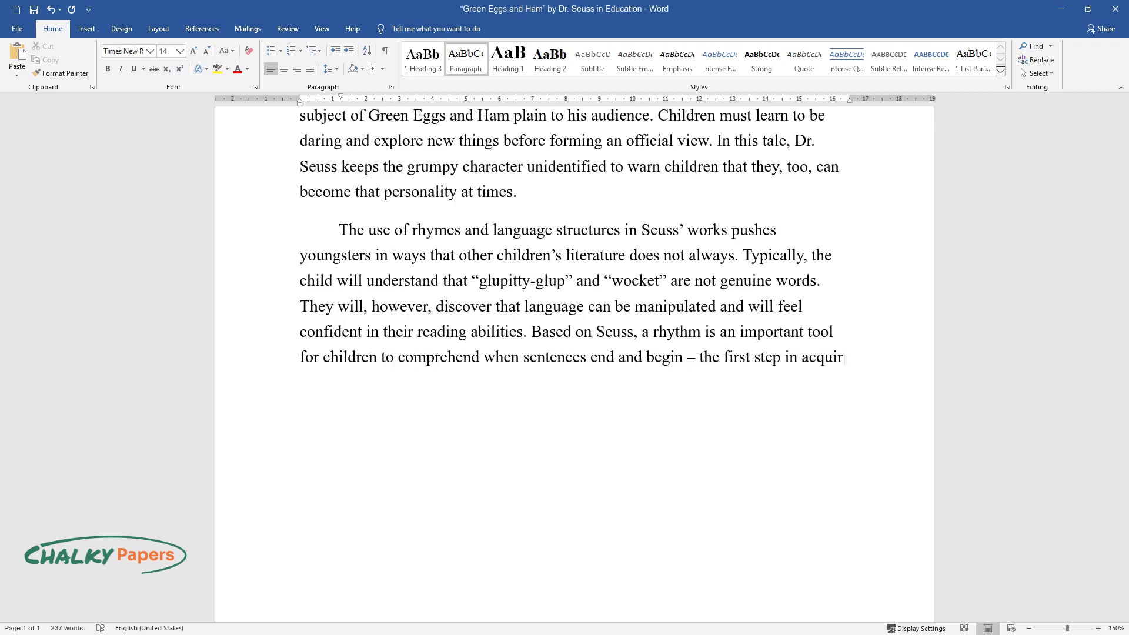
text(nce they have mas)
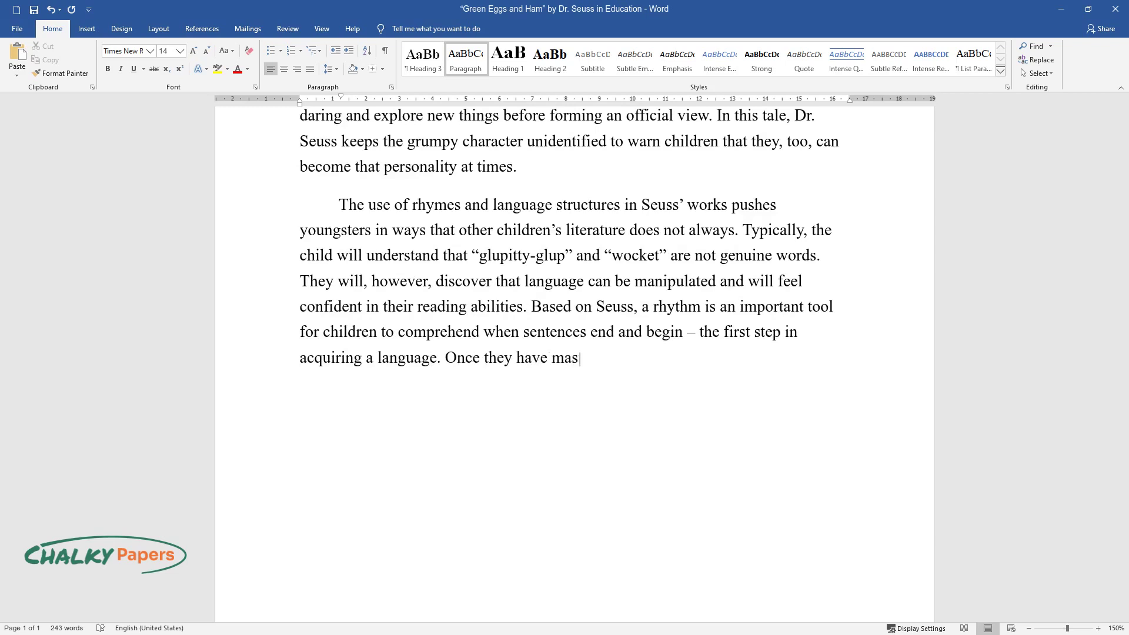
text(tered it, rhythm can help infants )
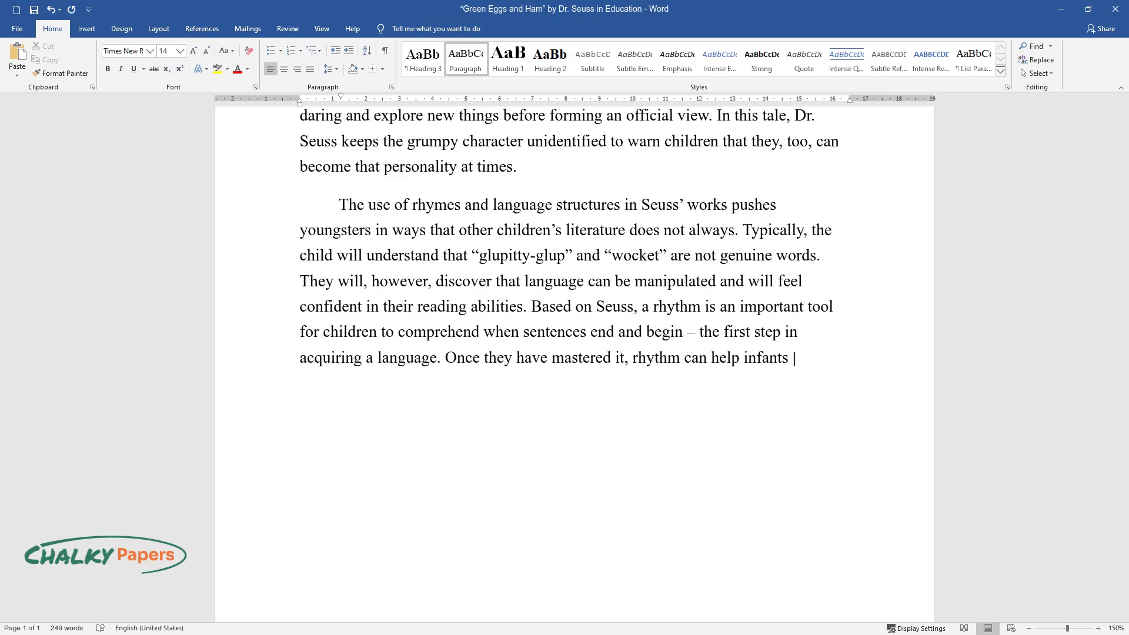
text(create a motor pattern. As springy, strongly rhythmic langu)
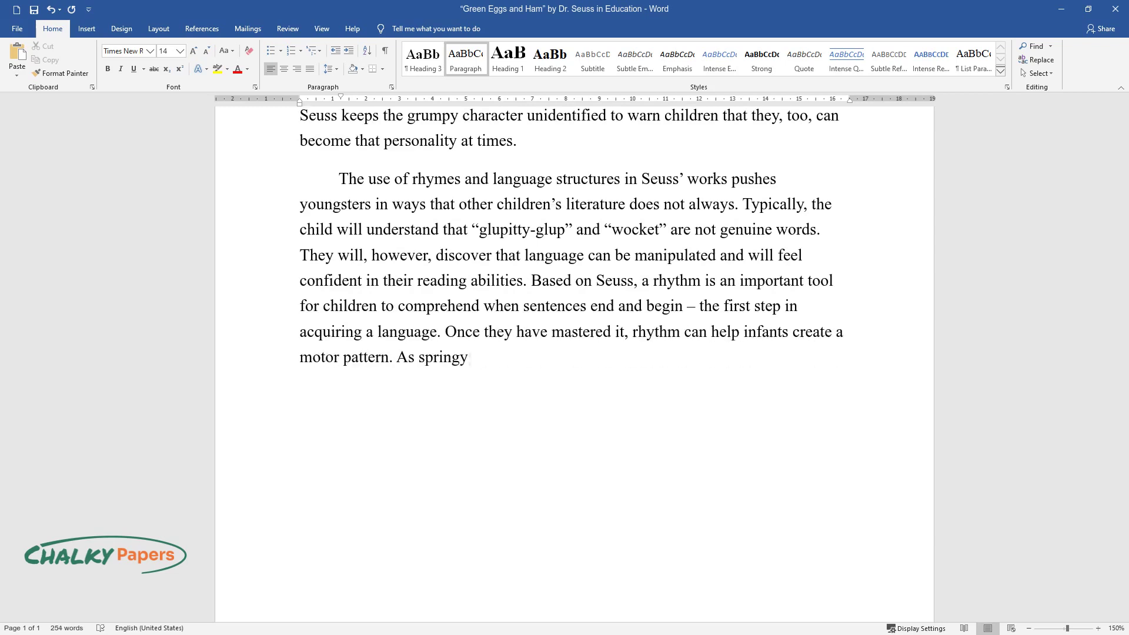
text(age is on)
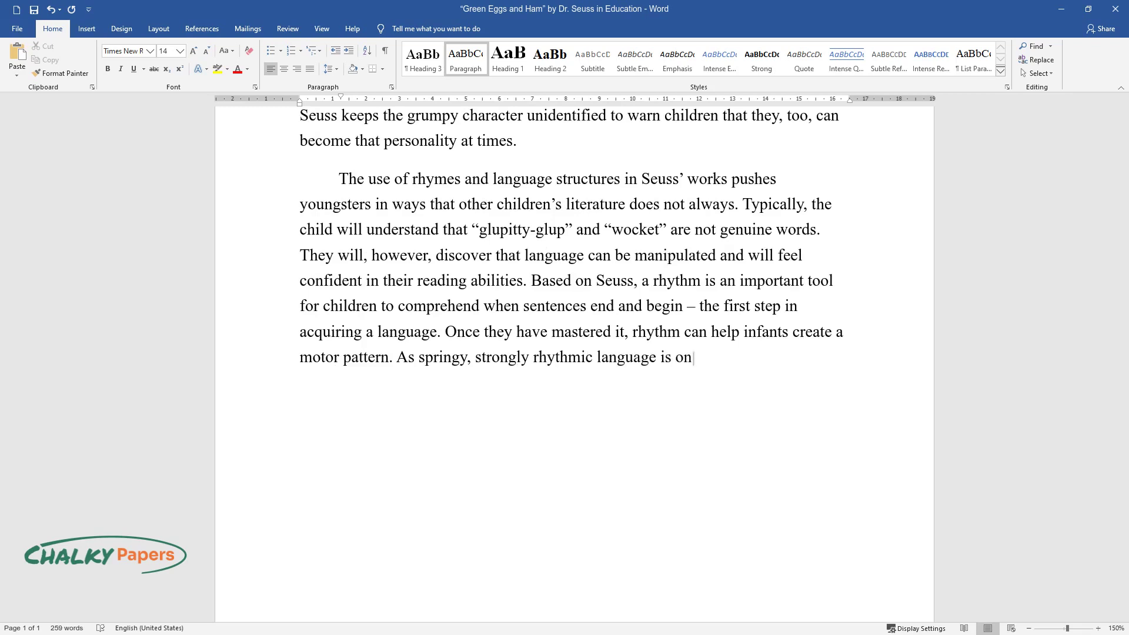
text(e)
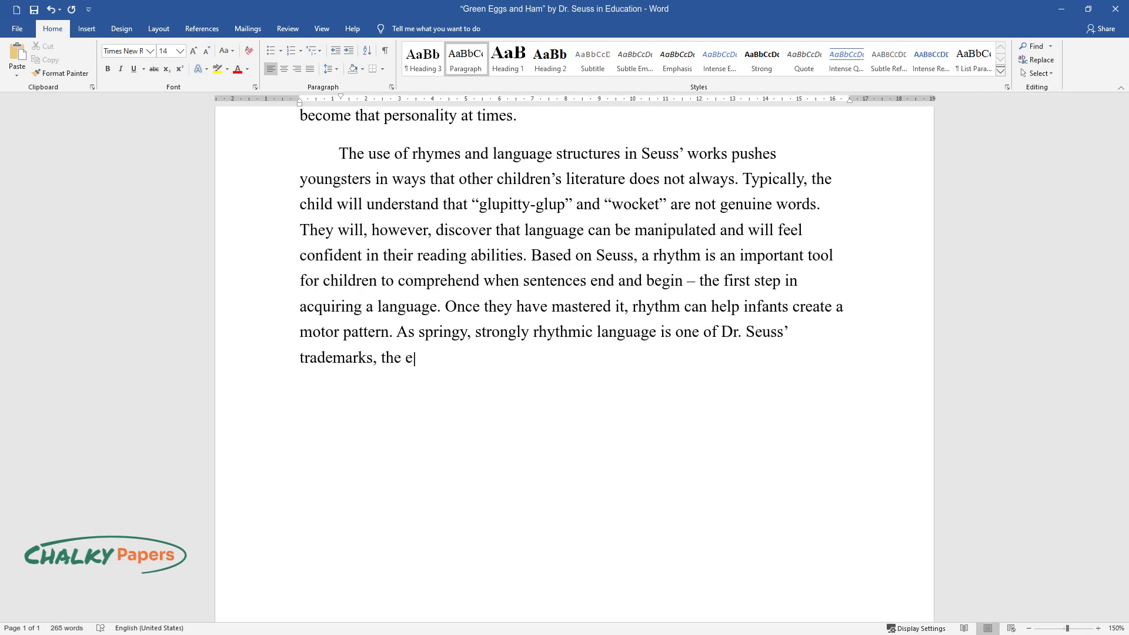
text( of Dr. Seuss' trademarks, the excellent doctor provides a quick l)
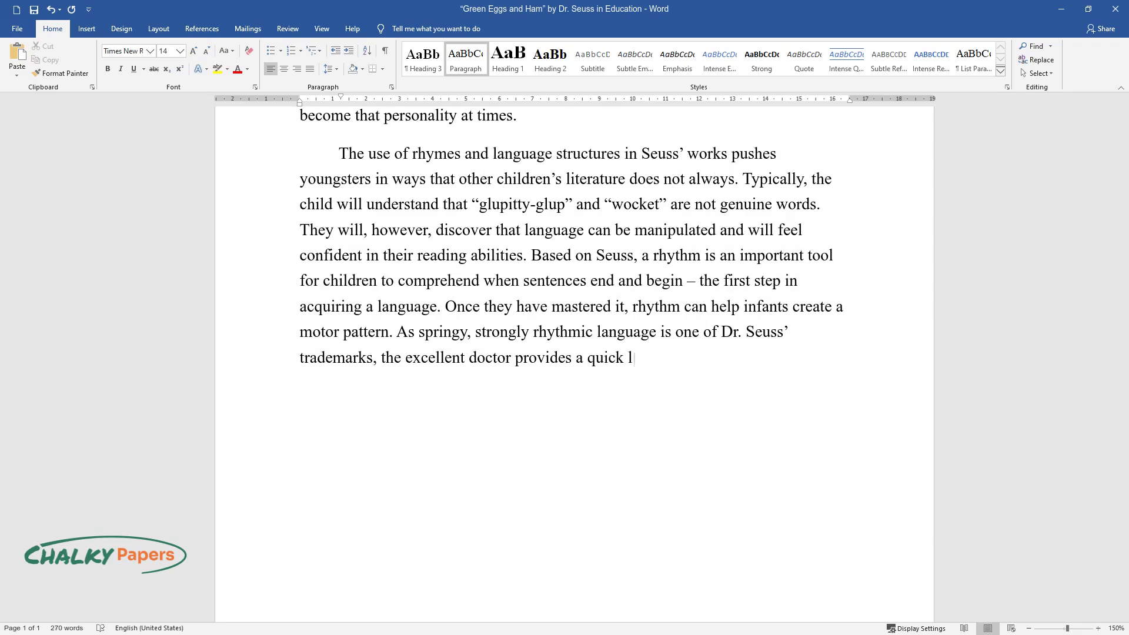
text(esson in early linguistics. “Thnee)
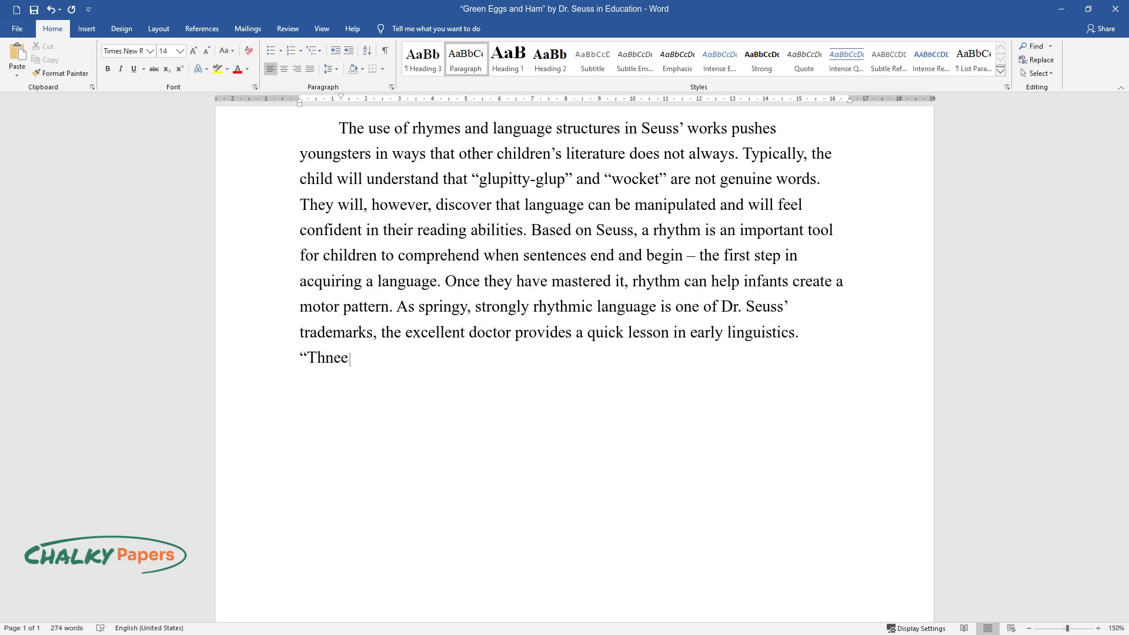
text(ds” and “Bar-ba-loots” are not act)
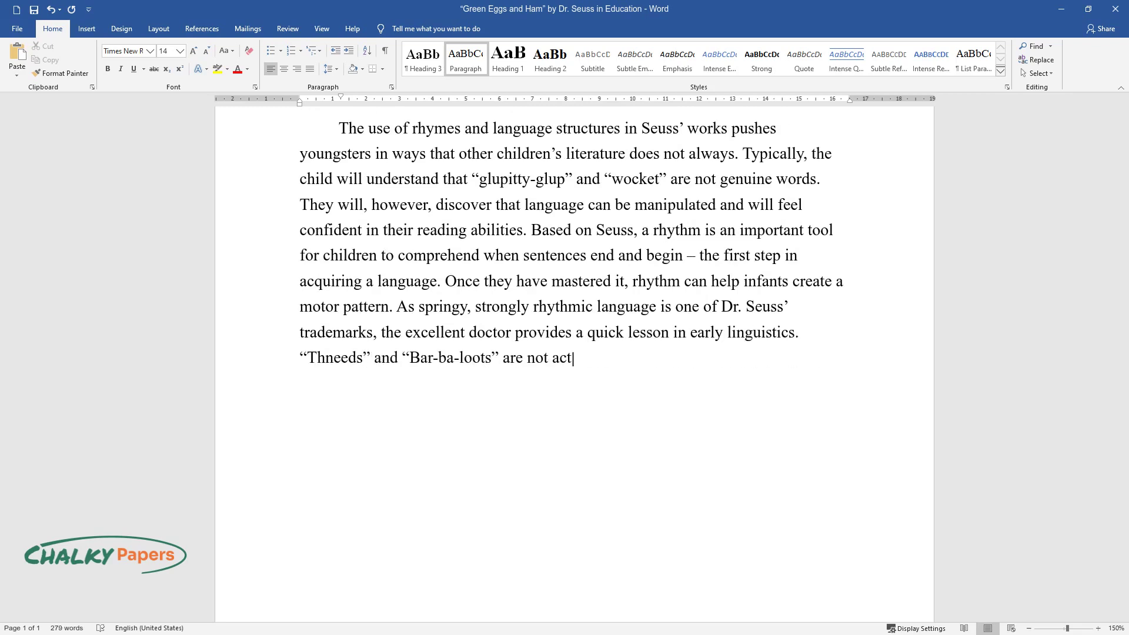
text(ual words, but they make for good )
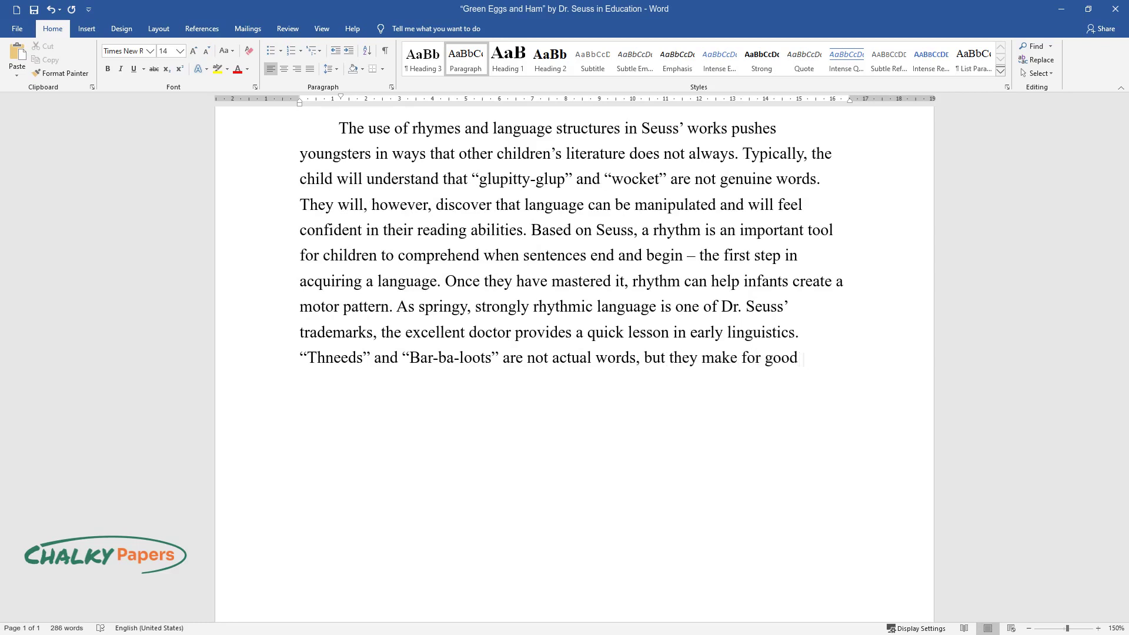
text(rhymes. Such phrases are not only )
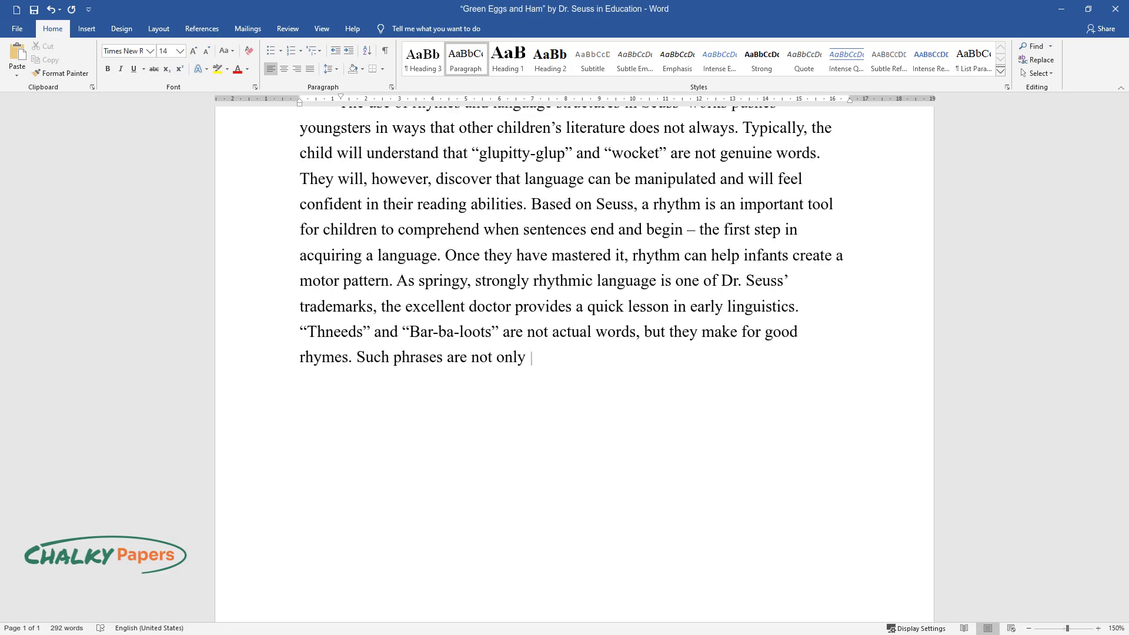
text(scientifically amusing, but they a)
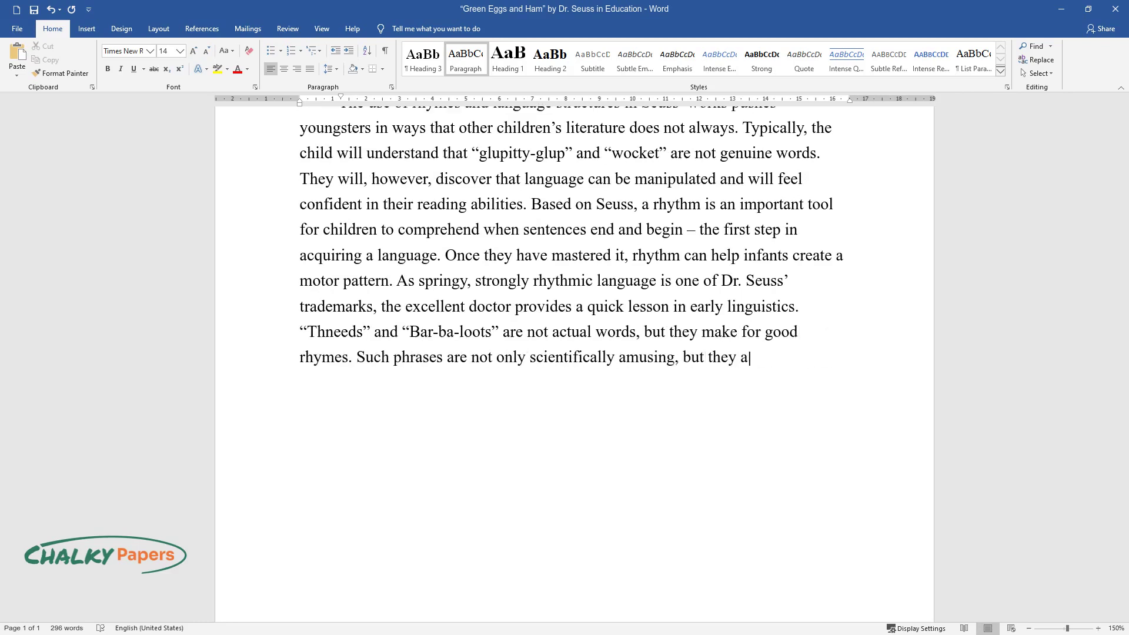
text(lso motivate children to learn ent)
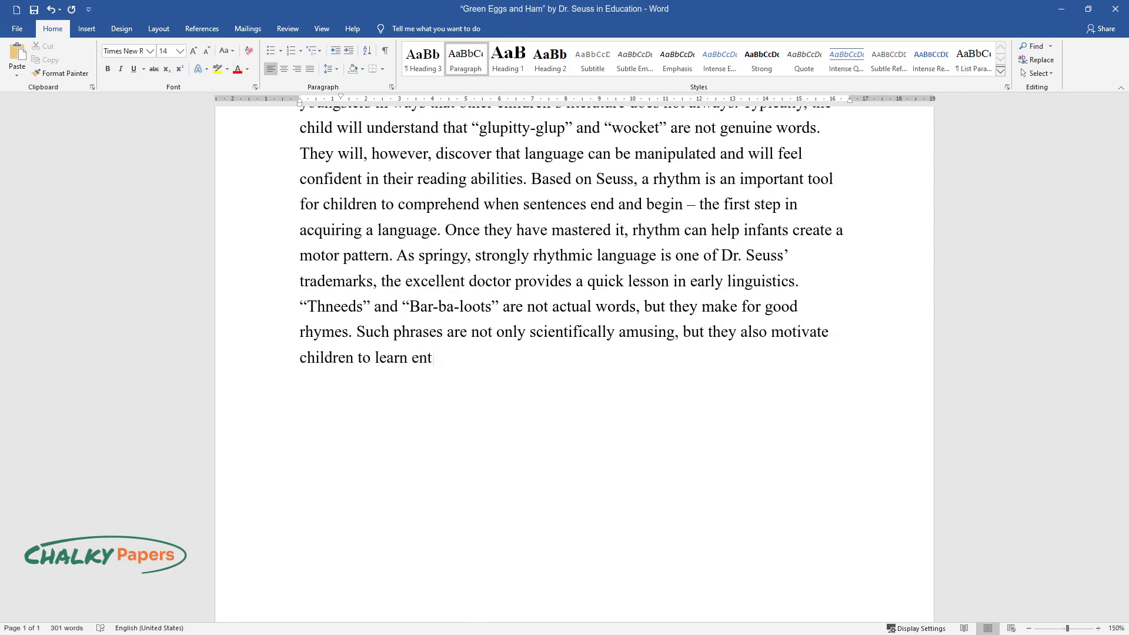
text(irely new words. Even if they aren)
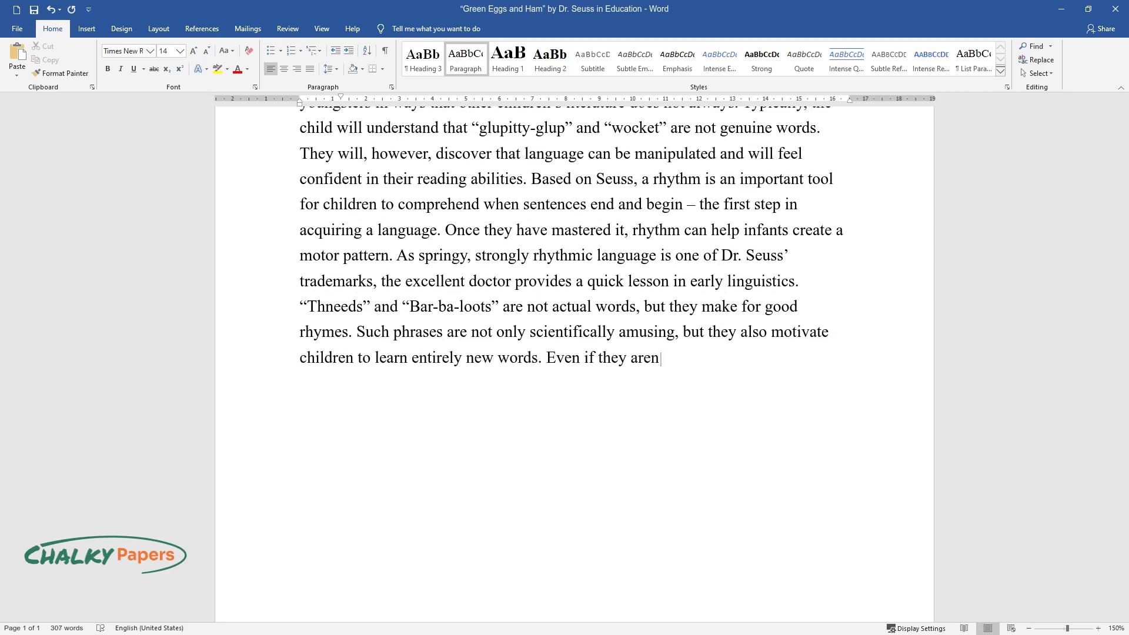
text('t real, phrases of any kind will aid in developing children's language and)
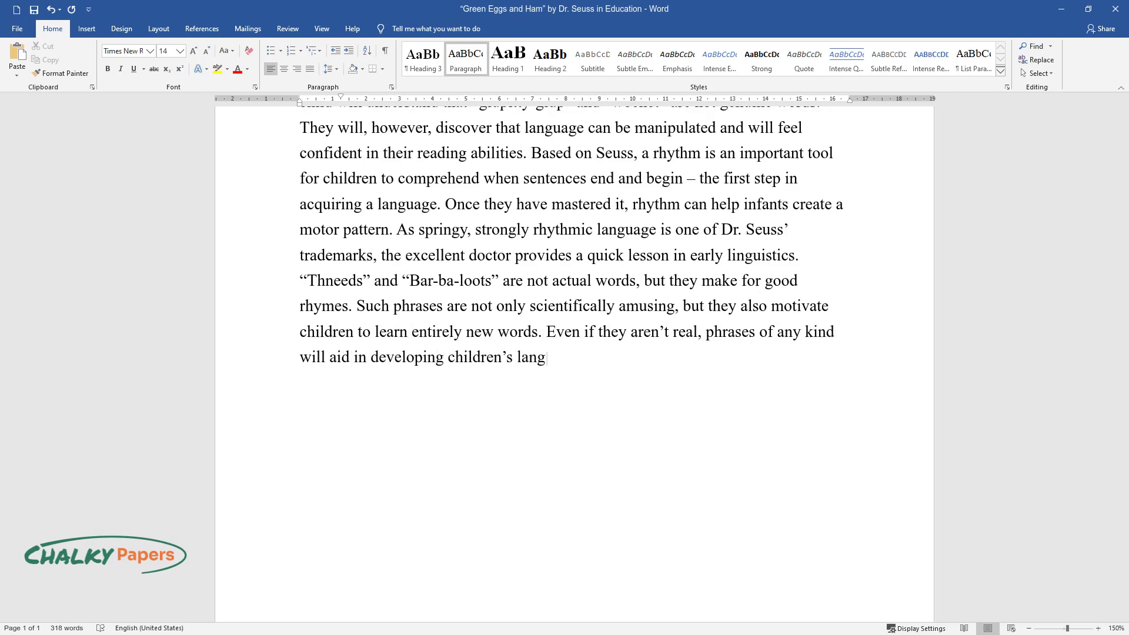
text( cognitive skills. Dr. Seu)
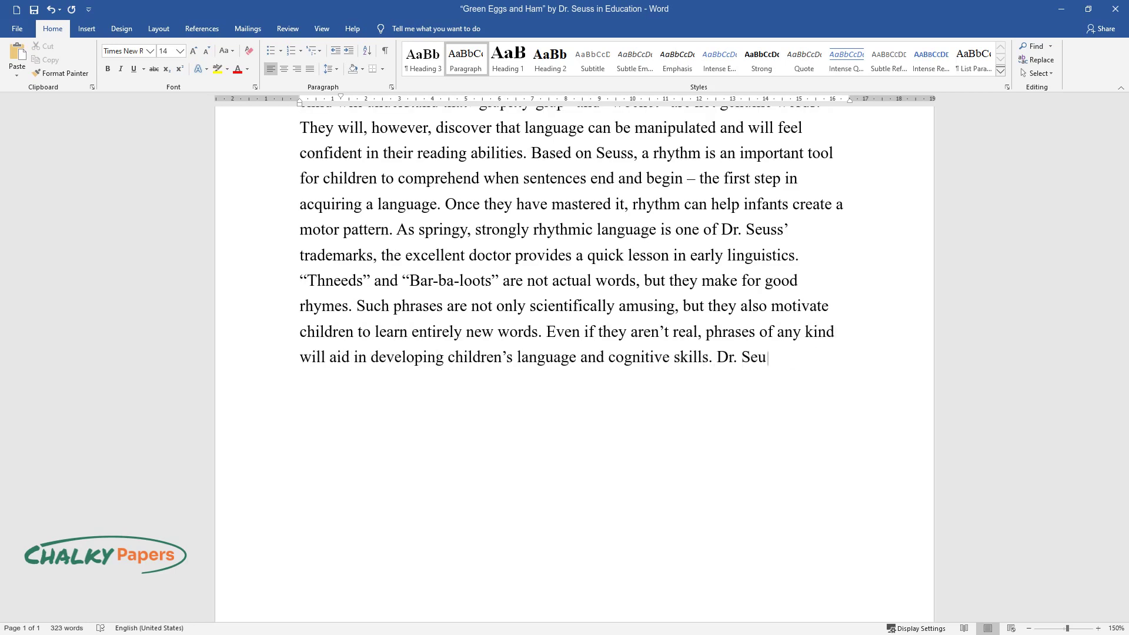
text(ss values made-up language in part)
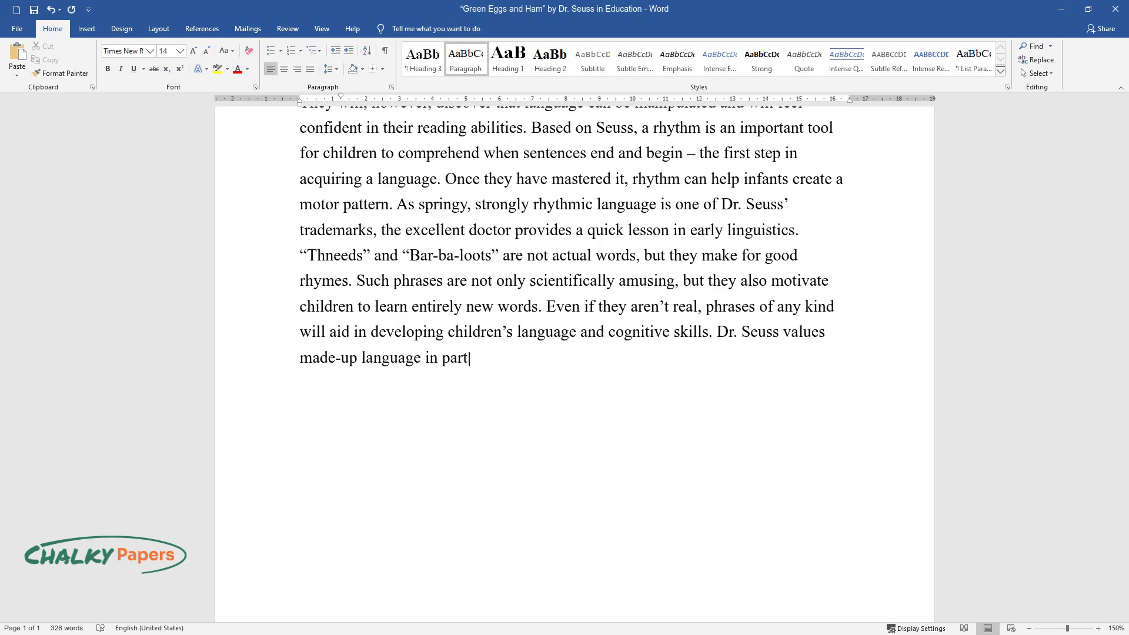
text(icular since he frequently exploit)
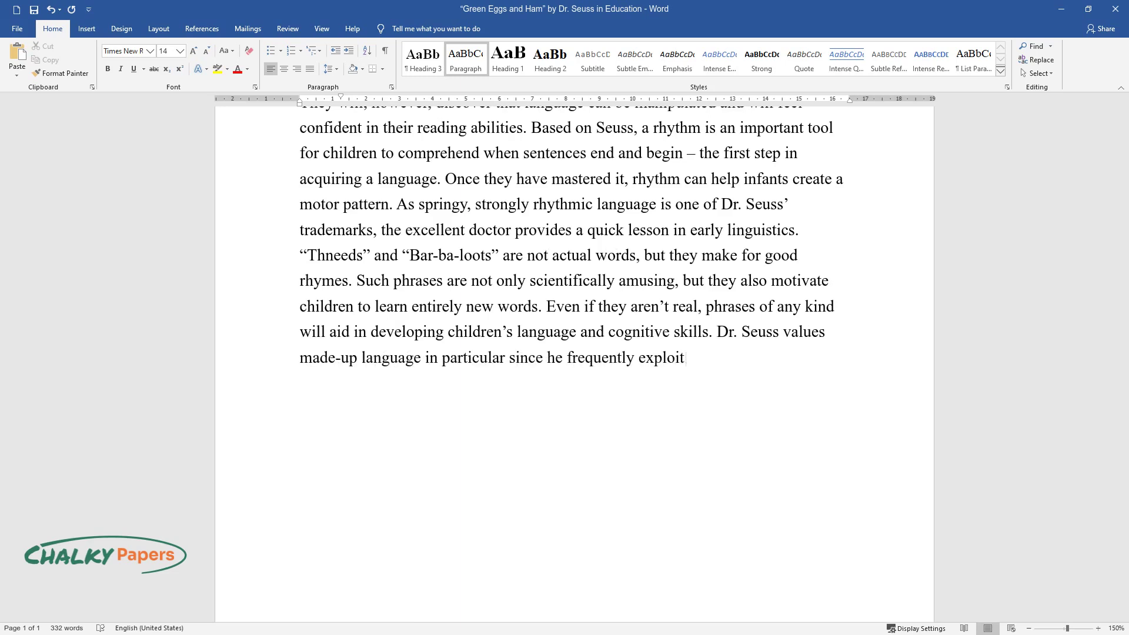
text(s everything for the sake of rhythm. Rhyme)
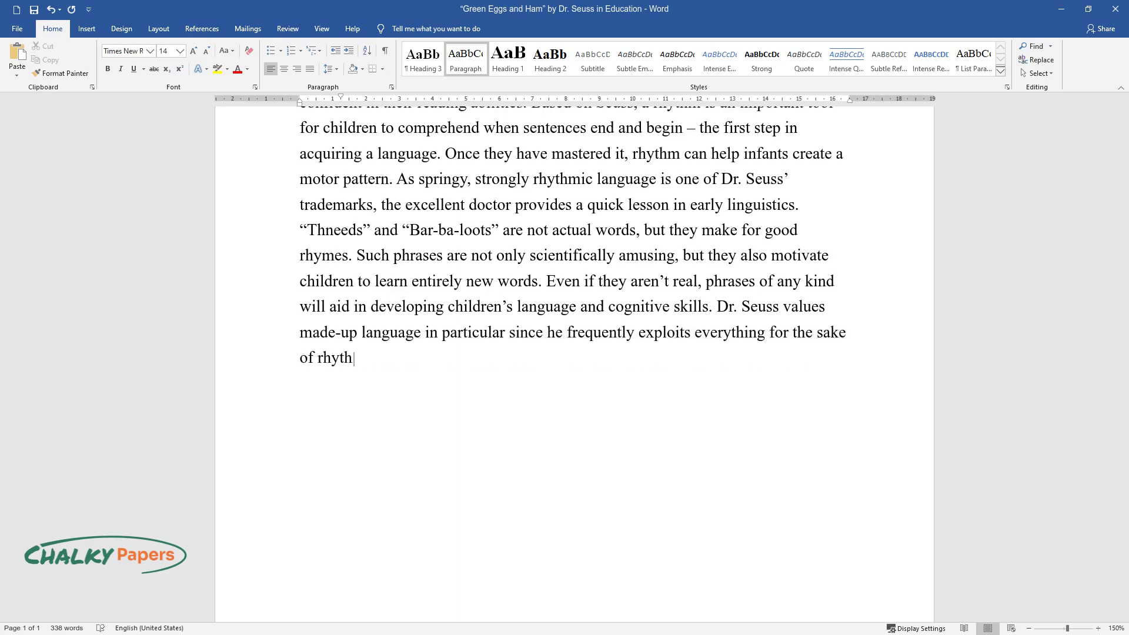
text(s frequently show stress r)
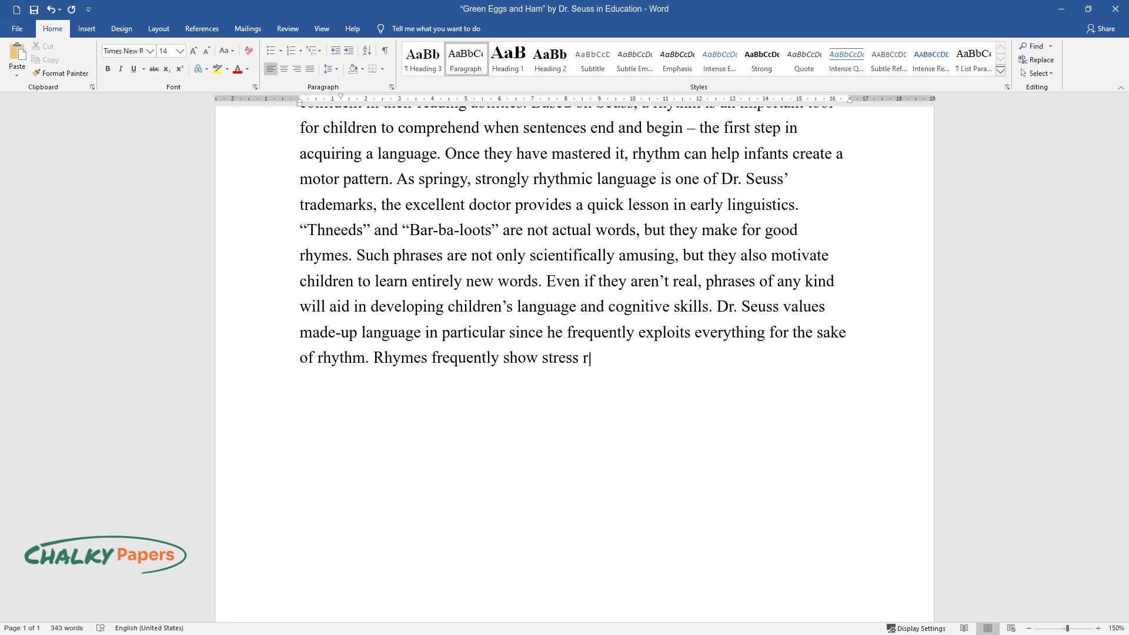
text(ules in a child's mother tongue and match how child)
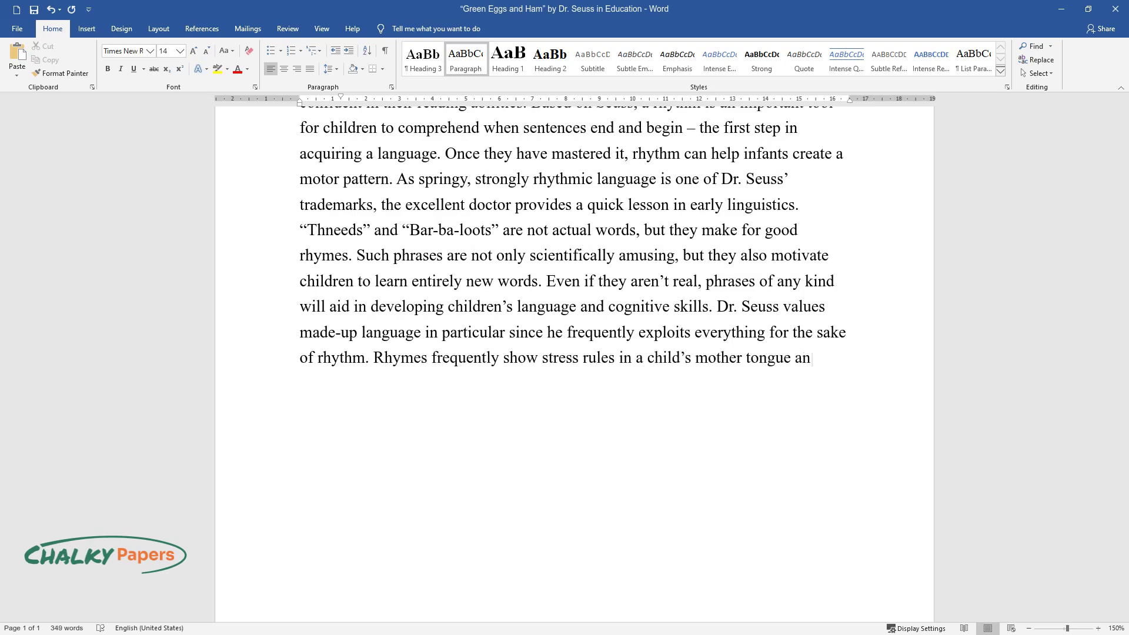
text(ren naturally talk.)
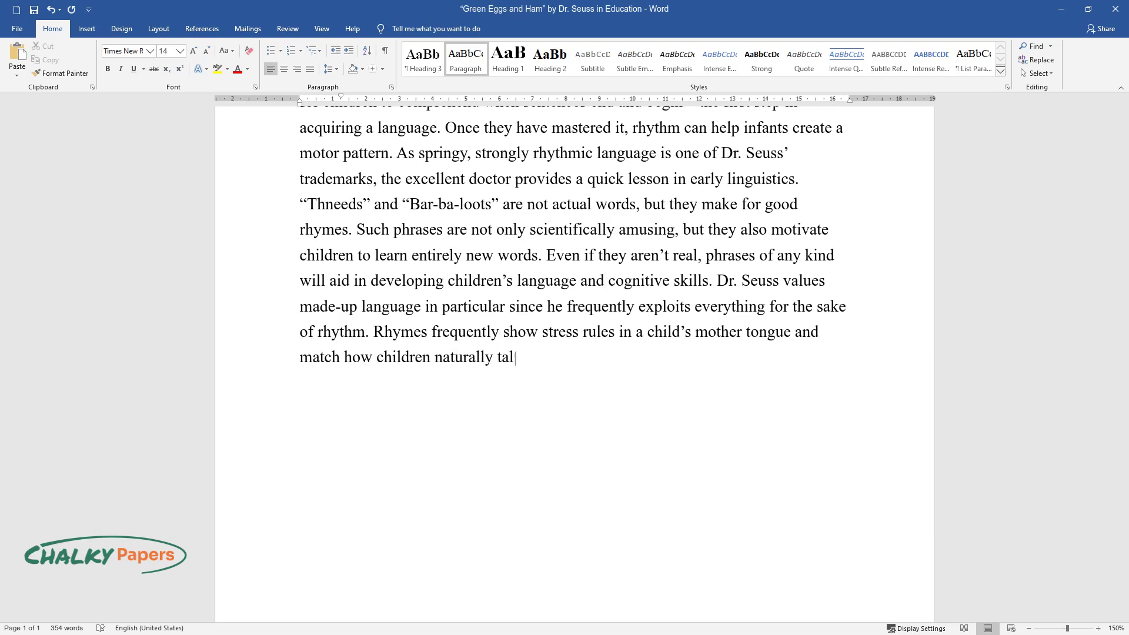
End the rhythm and made-up-words paragraph and start a new paragraph after it.
key(Return)
Add the reading-criterion paragraph ending 'and this includes:' and begin list item one on the green eggs platter.
text(When reading t)
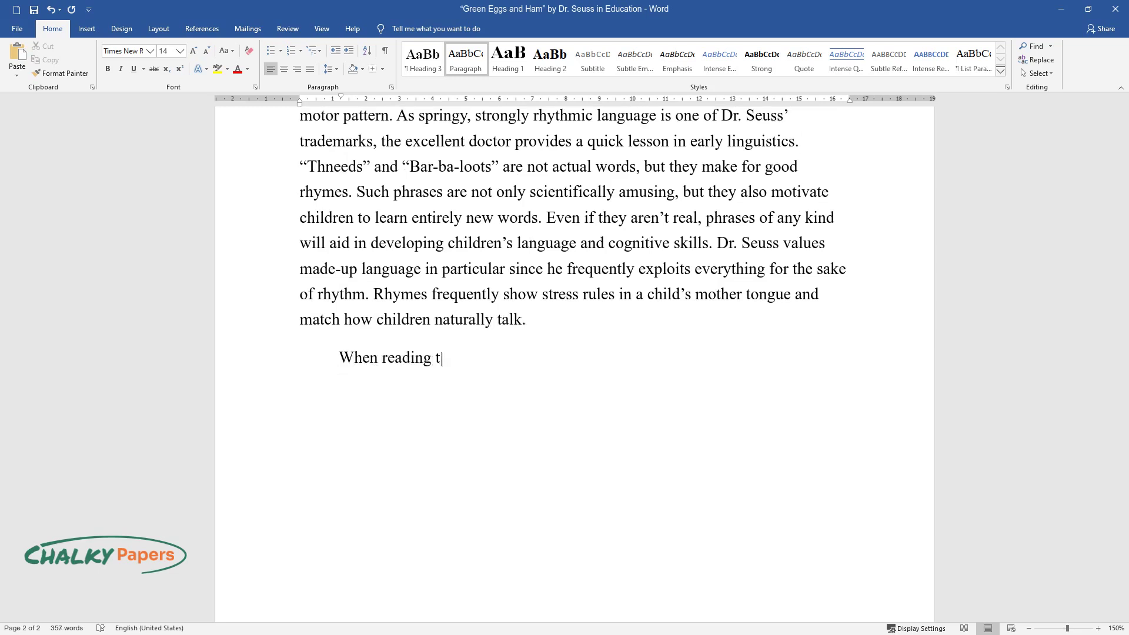
text(his book to children, a specific c)
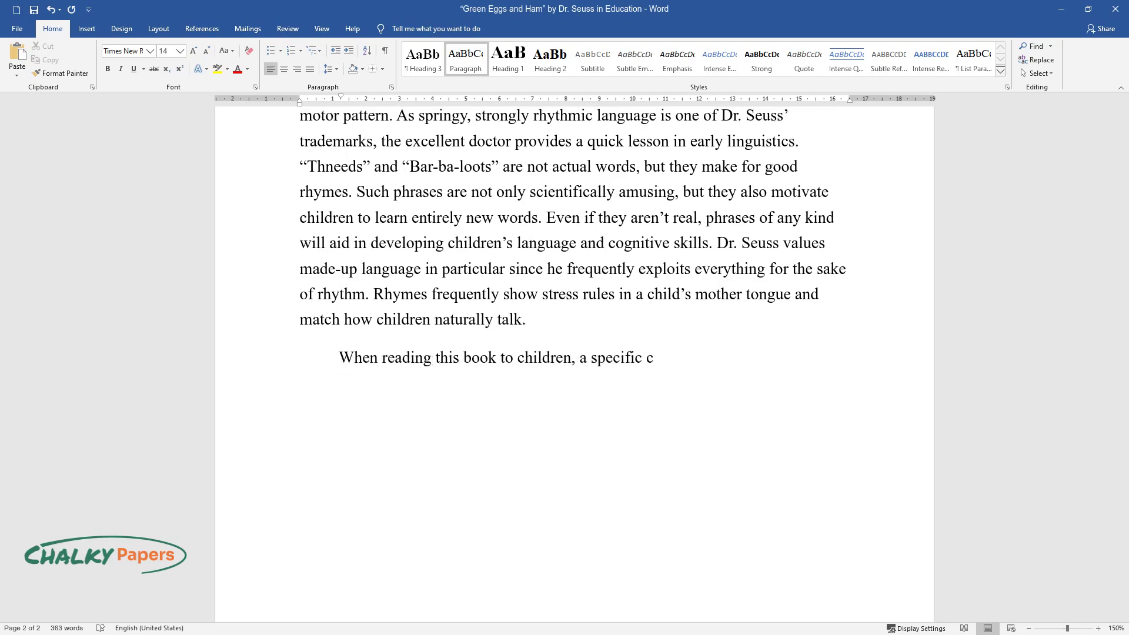
text(riterion is included in the proce)
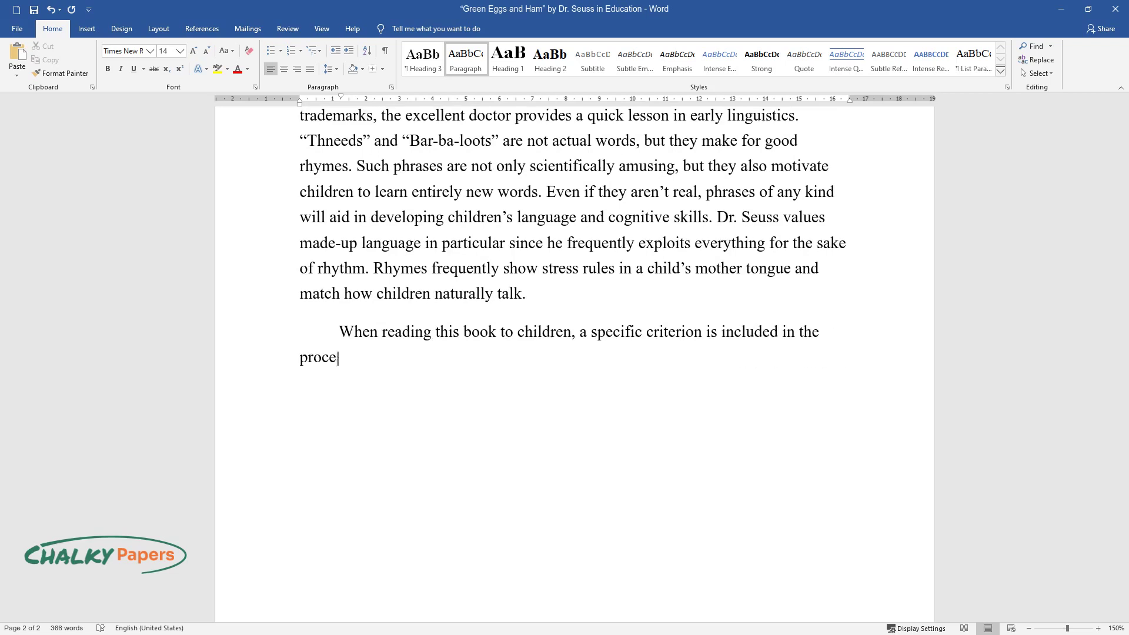
text(ss, and this includes:)
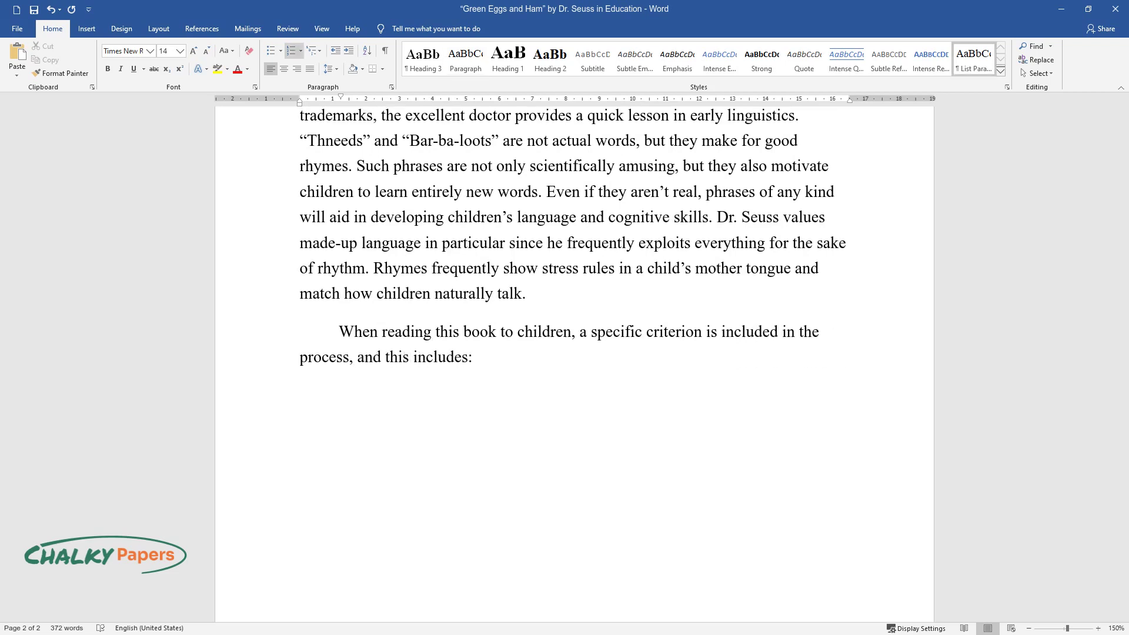
key(Return)
text(A platter of green eggs and ham i)
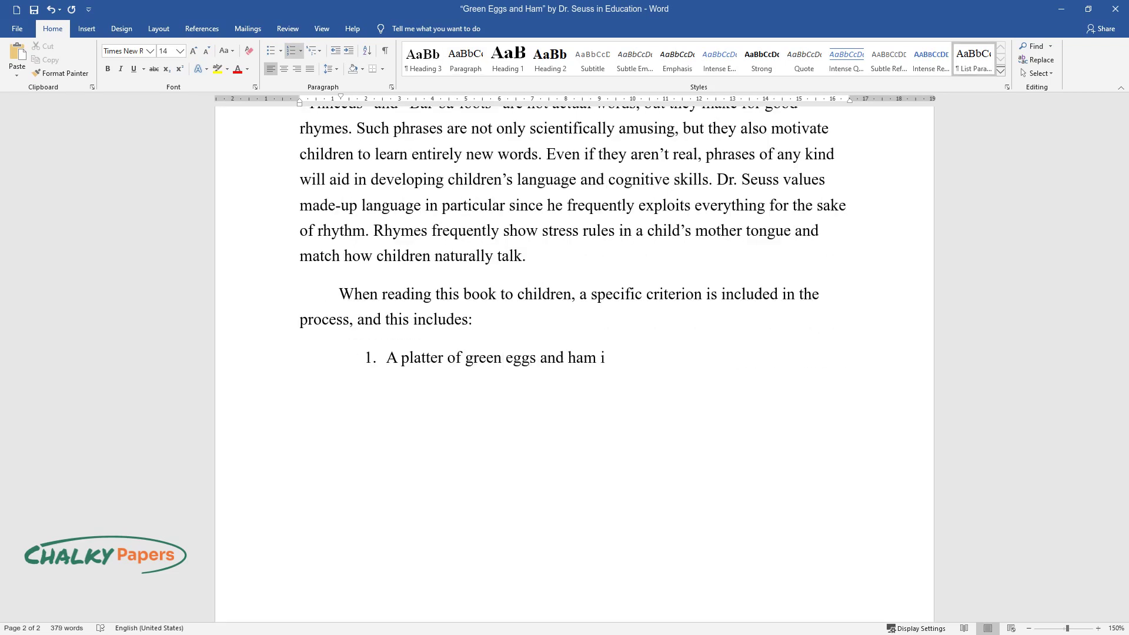
text(s brought out to get the children's atte)
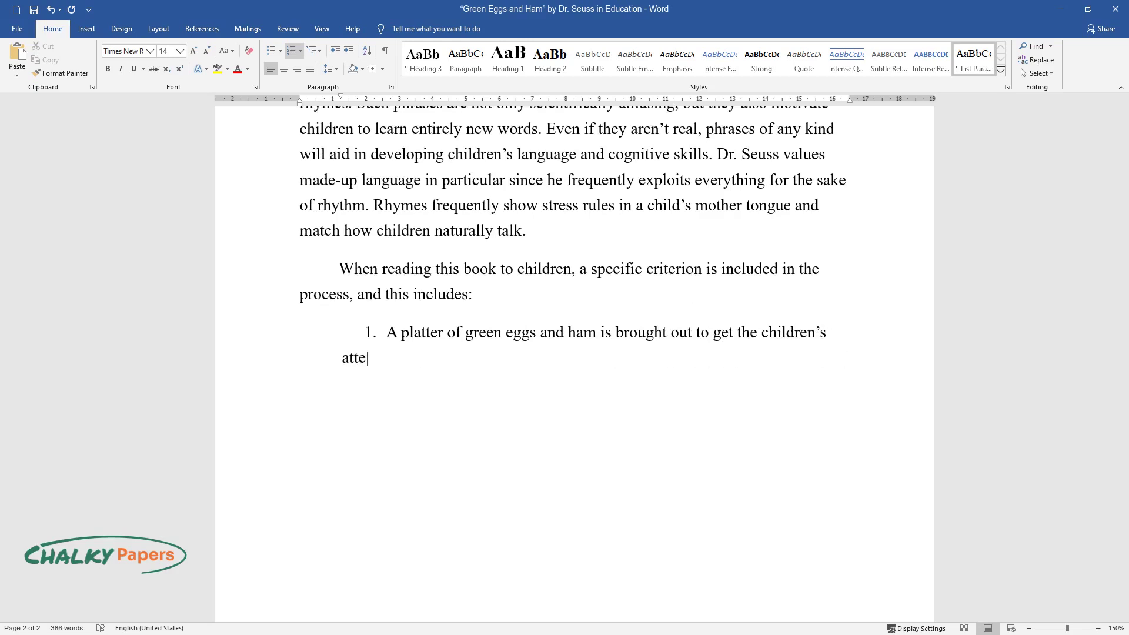
text(ntion, and the children are asked whether)
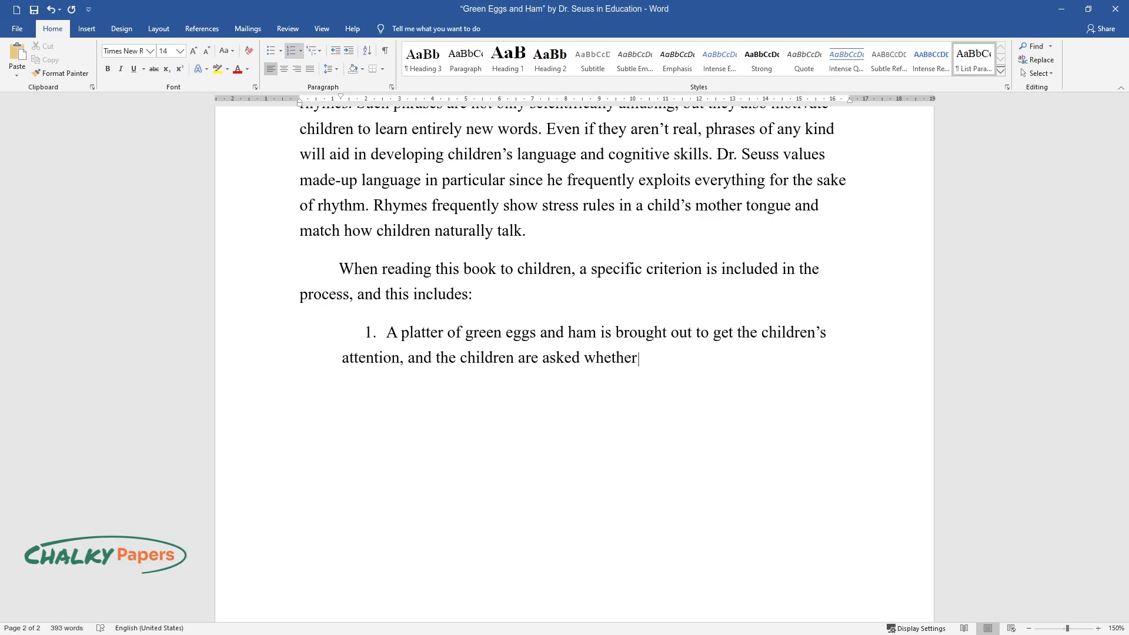
text( they would ever taste what is on the pla)
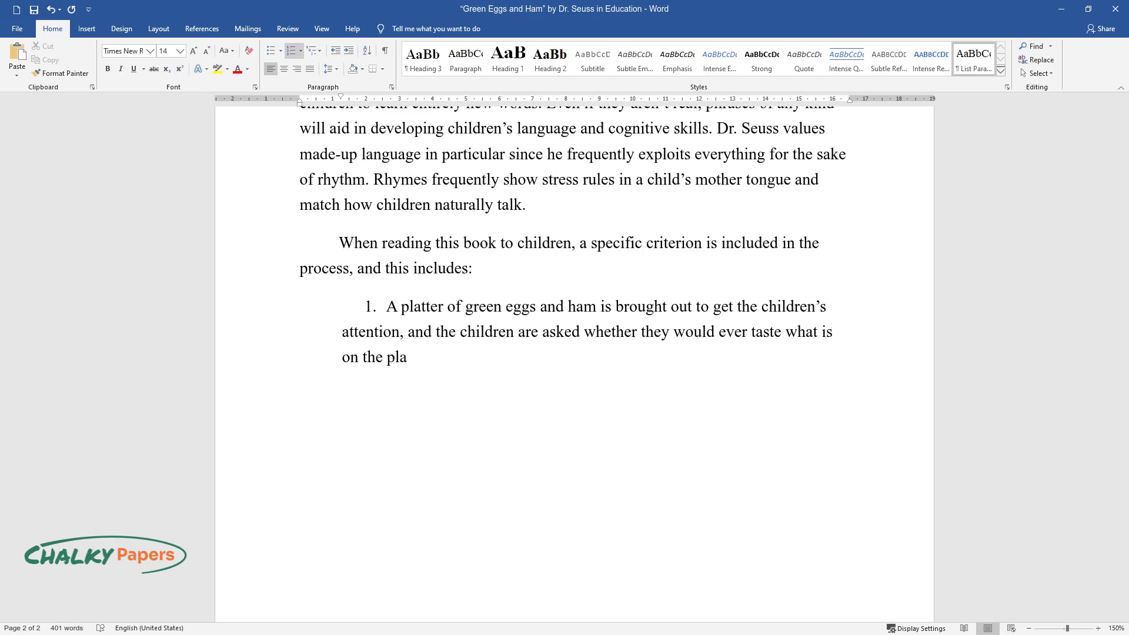
text(te.)
Add list items 2–4 (introducing the book, predicting its contents, explaining rhyming words) and begin item 5.
key(Return)
text(The children ar)
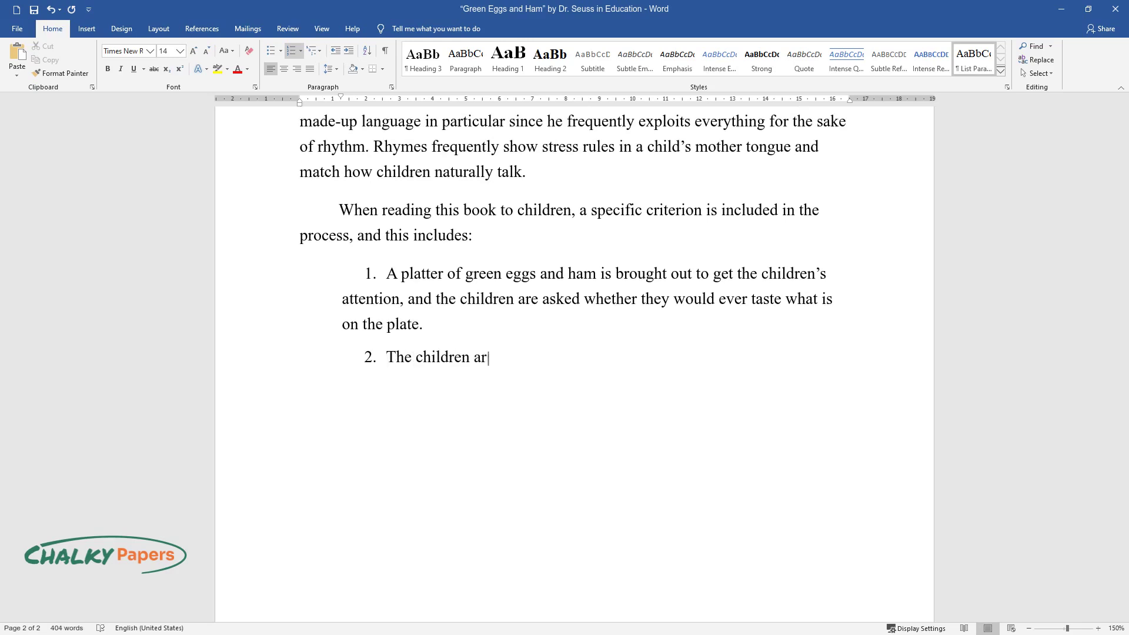
text(e then introduced to Dr. Suess books gr)
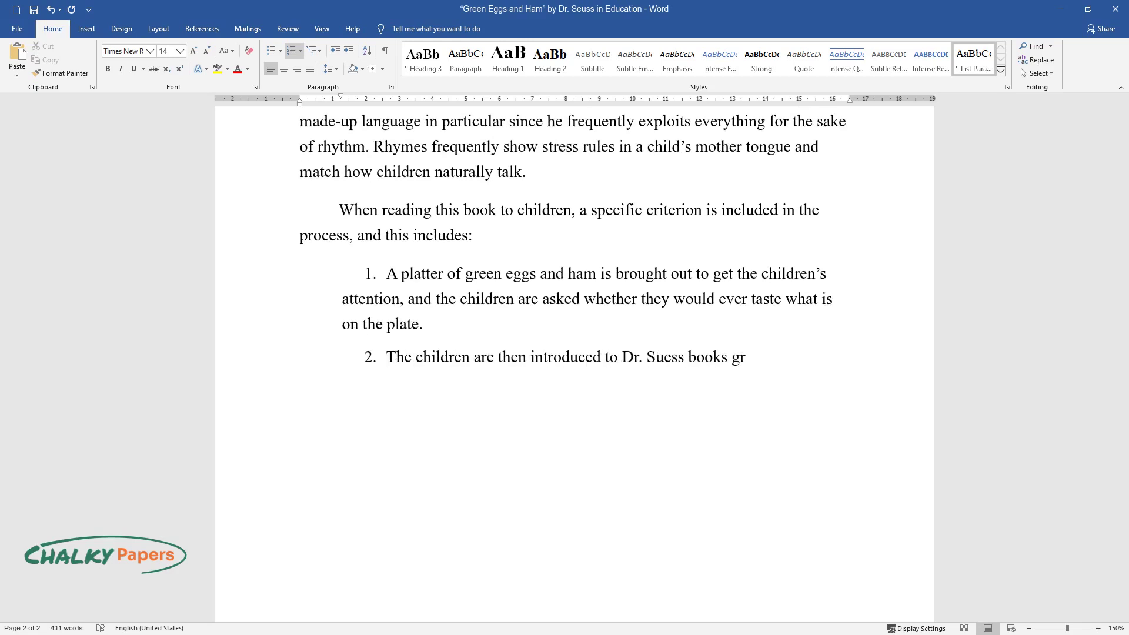
text(een eggs and ham by trying to find out wh)
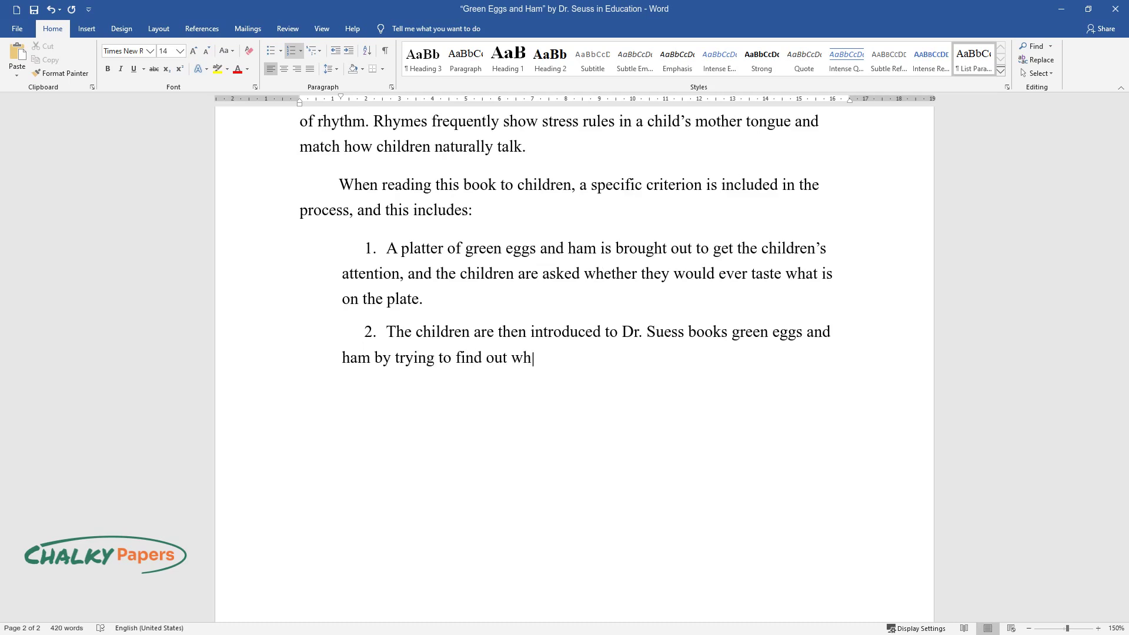
text(at they know about the book.)
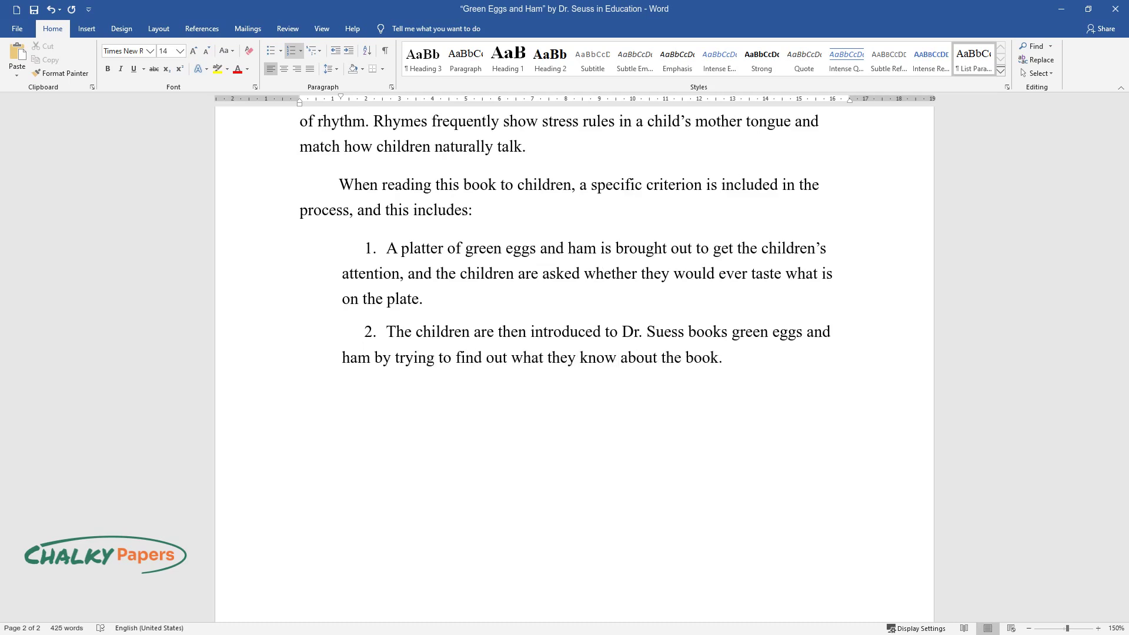
key(Return)
text(The children's prediction of the book's)
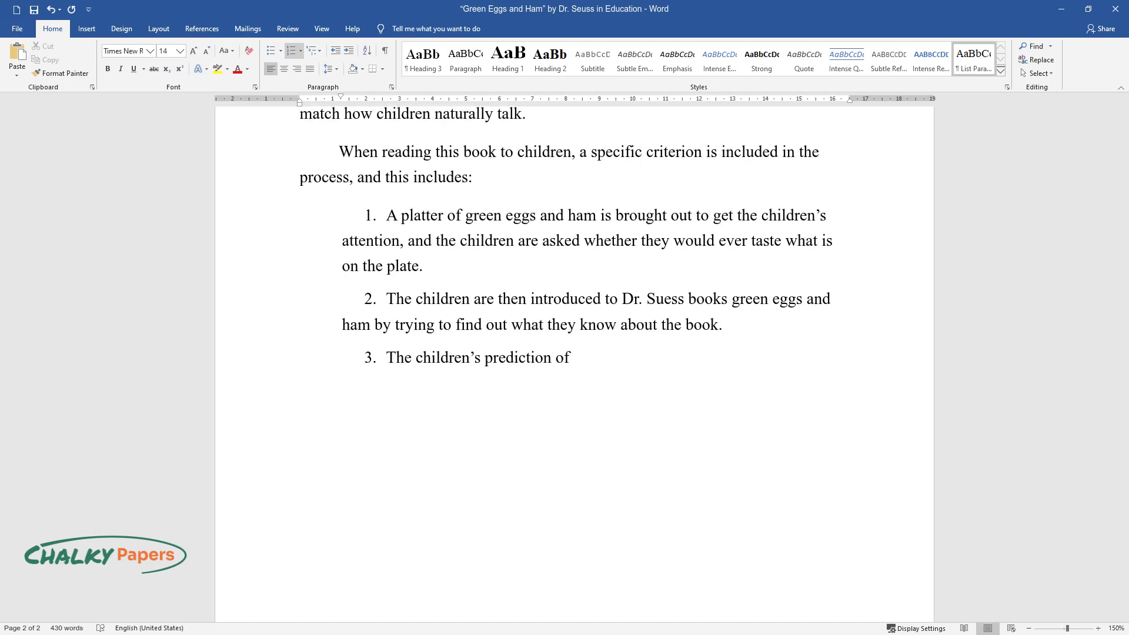
text( contents and their familiarit)
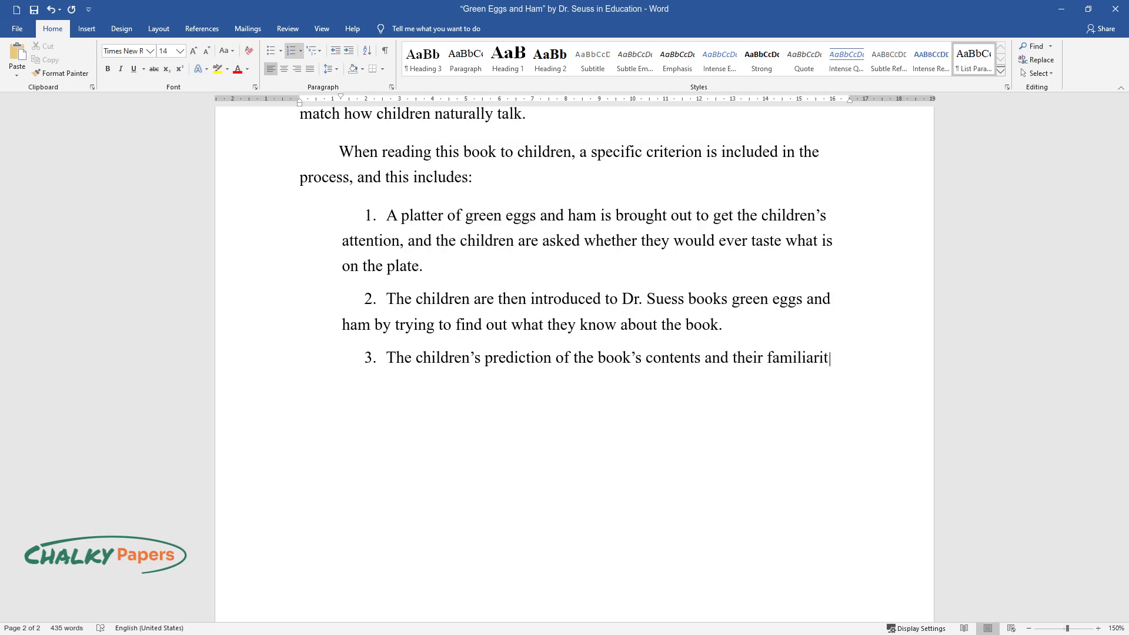
text(y with the book is then found by asking )
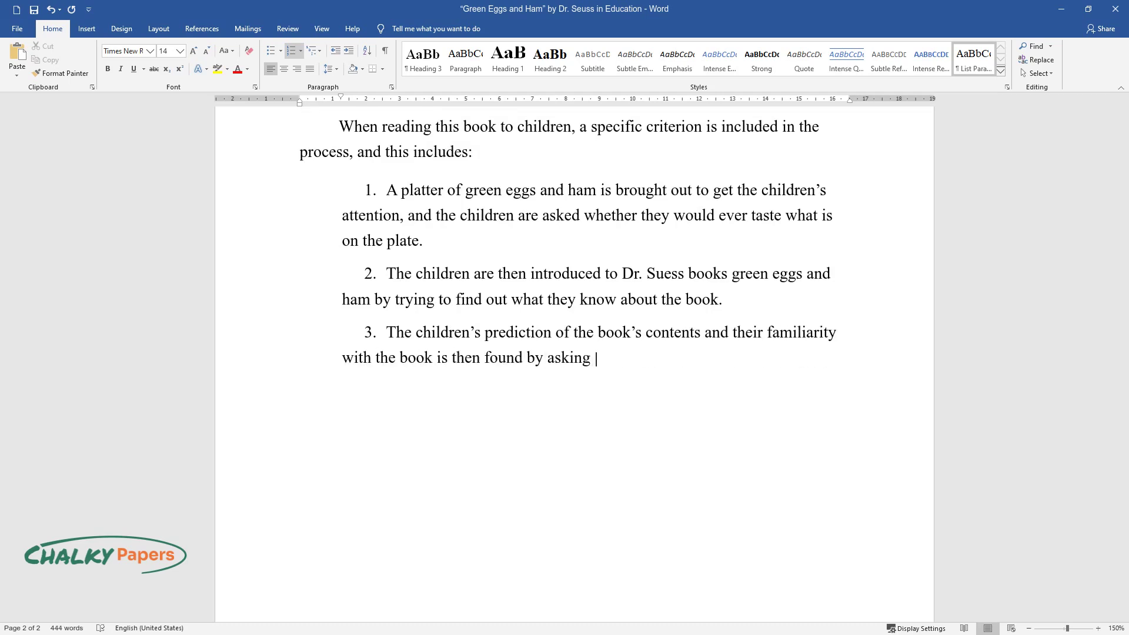
text(questions about the characters and chara)
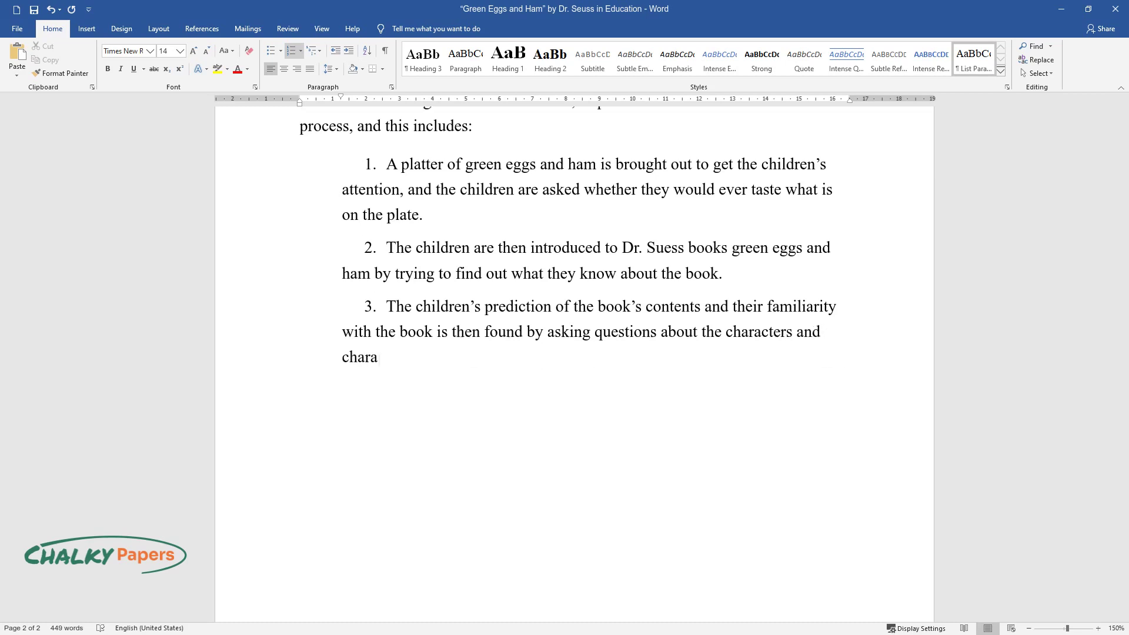
text(cterization of the book.)
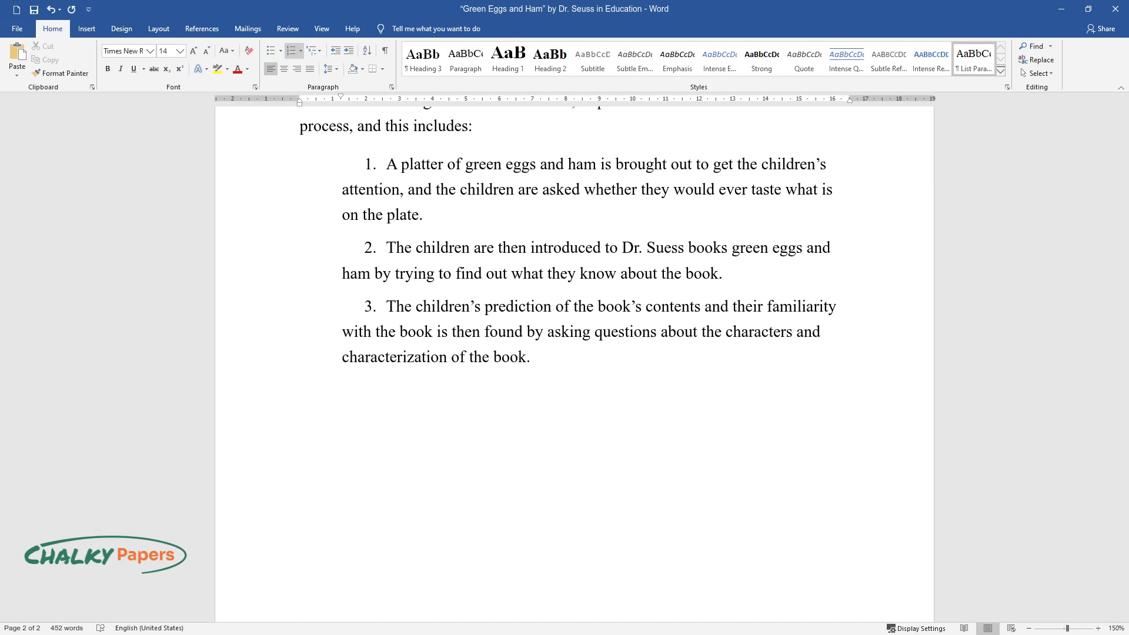
key(Return)
text(The parent will then explain)
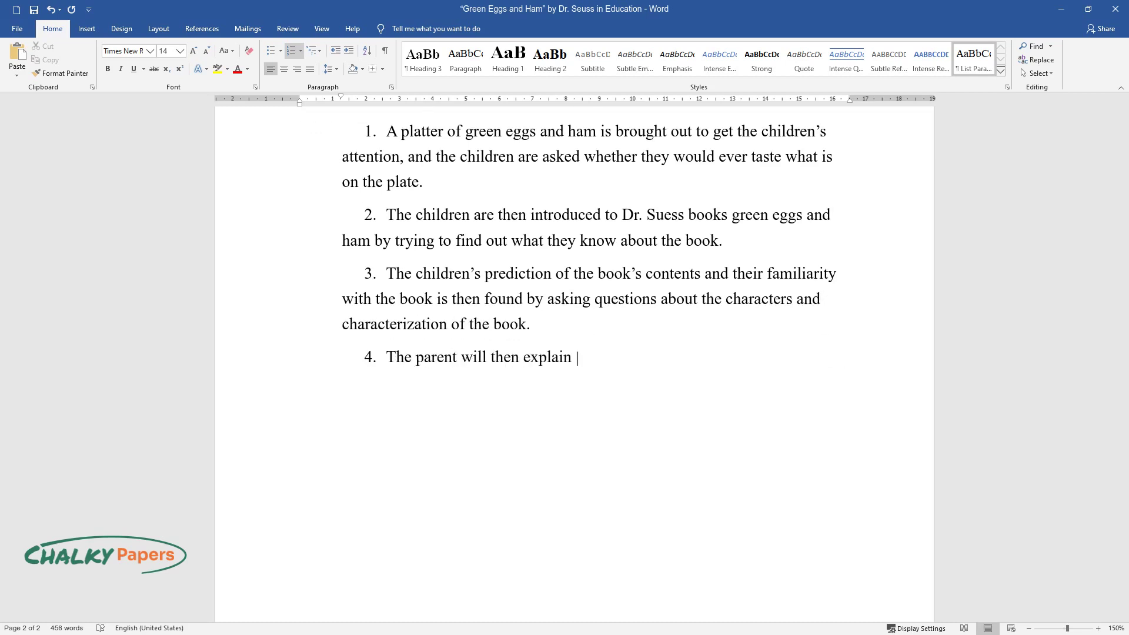
text( to the children what is meant by r)
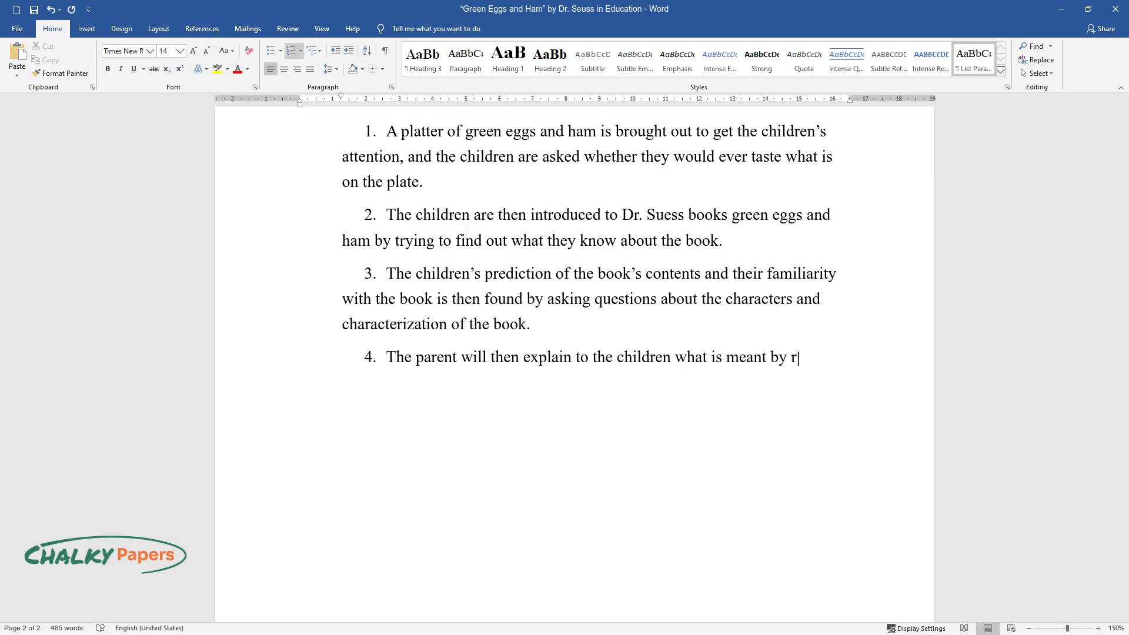
text(hyming words and list examples, i.)
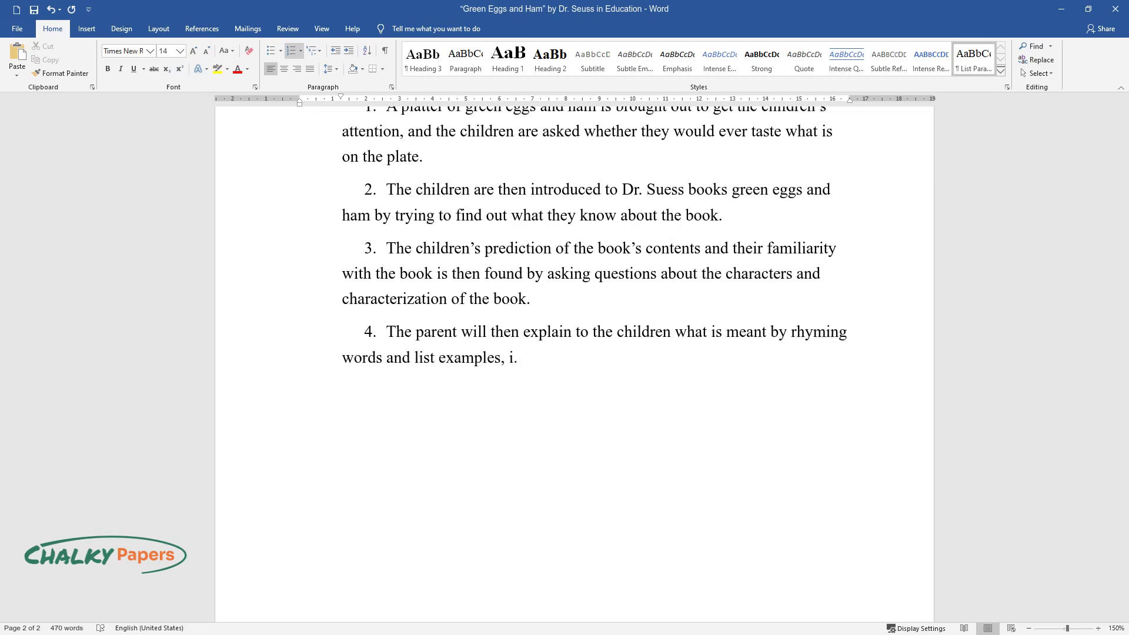
text(e., Rhyming words end with a similar sound; pan and tan.)
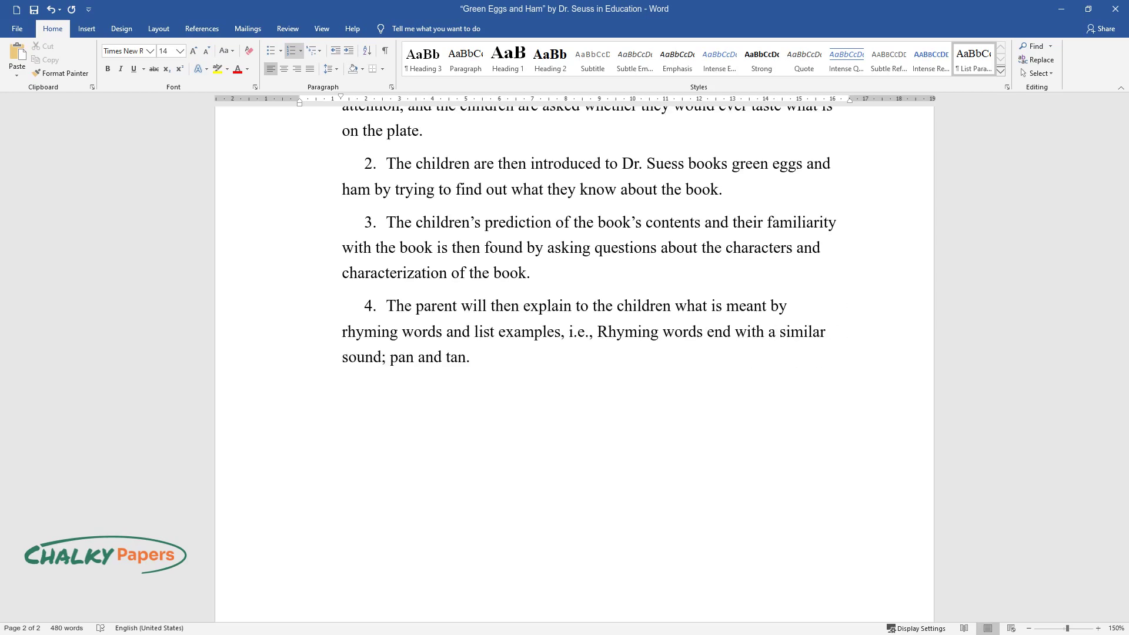
key(Return)
text(The children are then instructed)
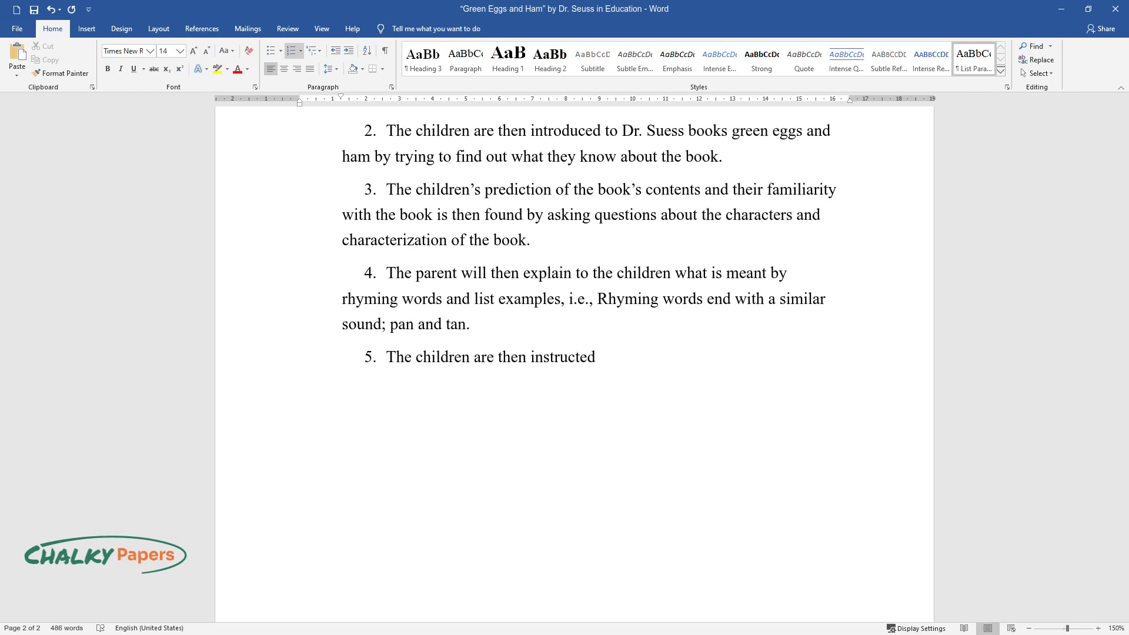
text( to listen to rhyming words and note them)
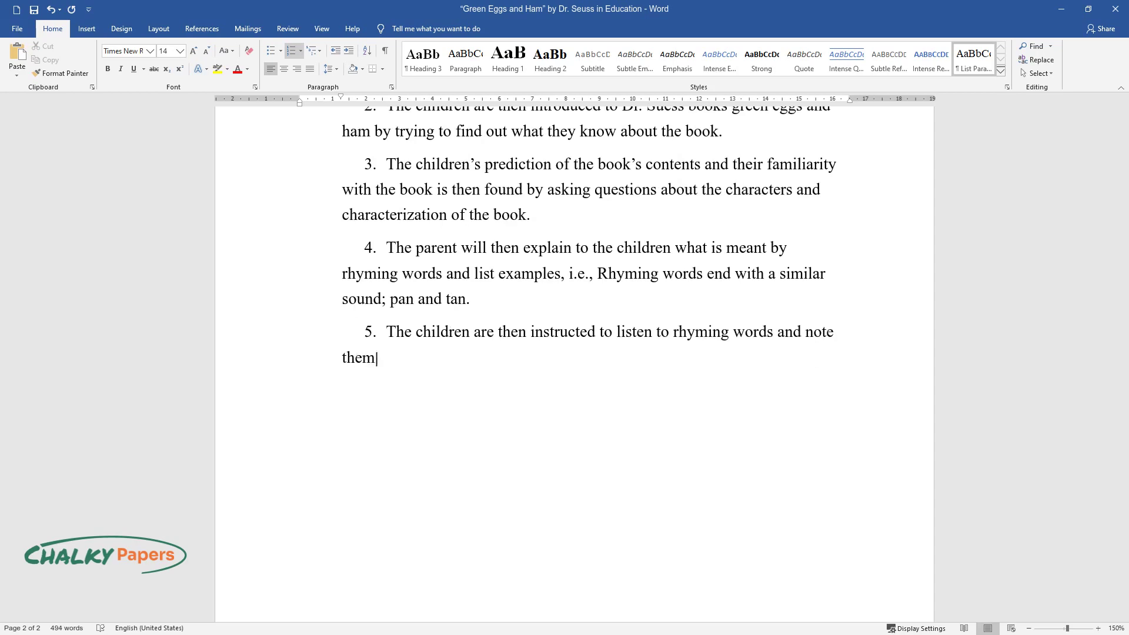
text( as they read the book.)
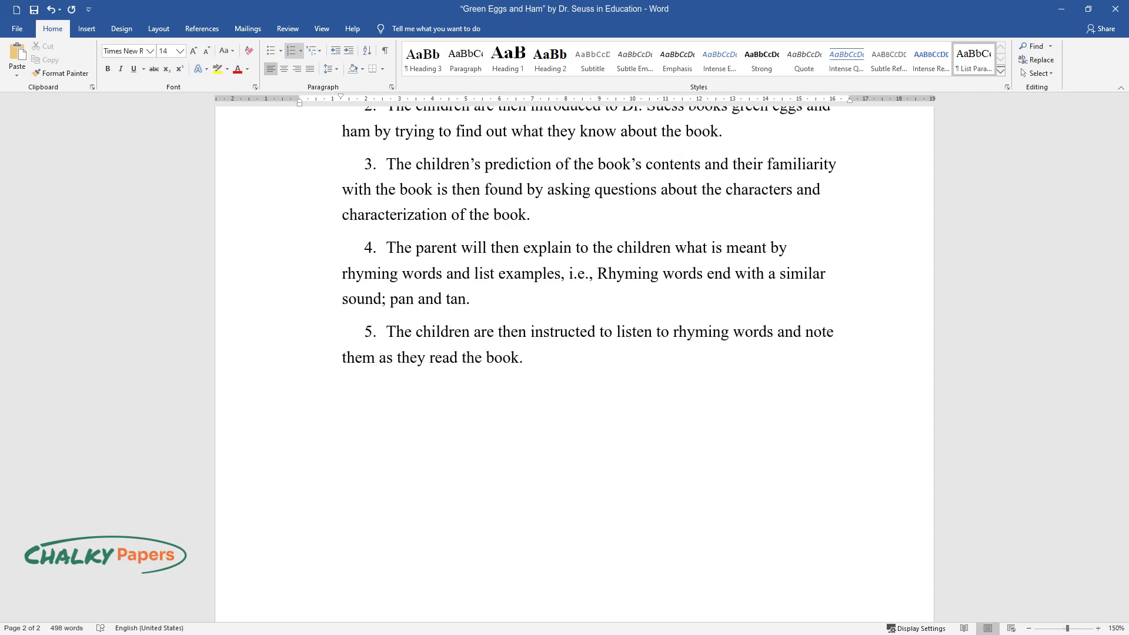
Add items 6 and 7, pausing to ask about rhymes and conceiving new rhymes like bar and jar, then end the list.
key(Return)
text(As the parent reads the passage, he)
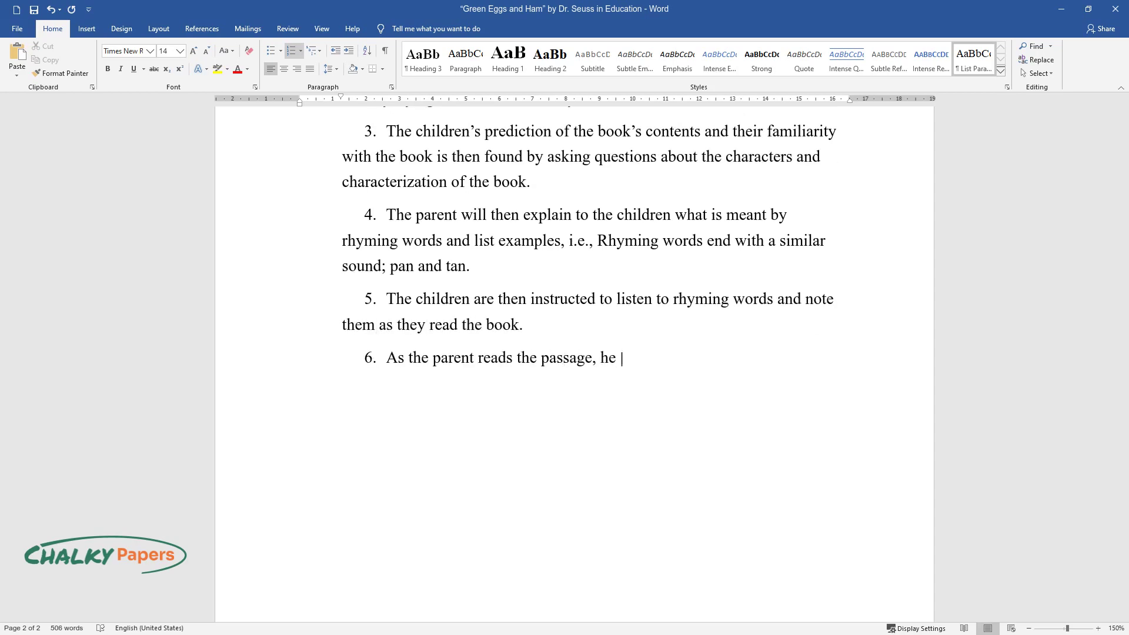
text( should pause and ask the youngsters wheth)
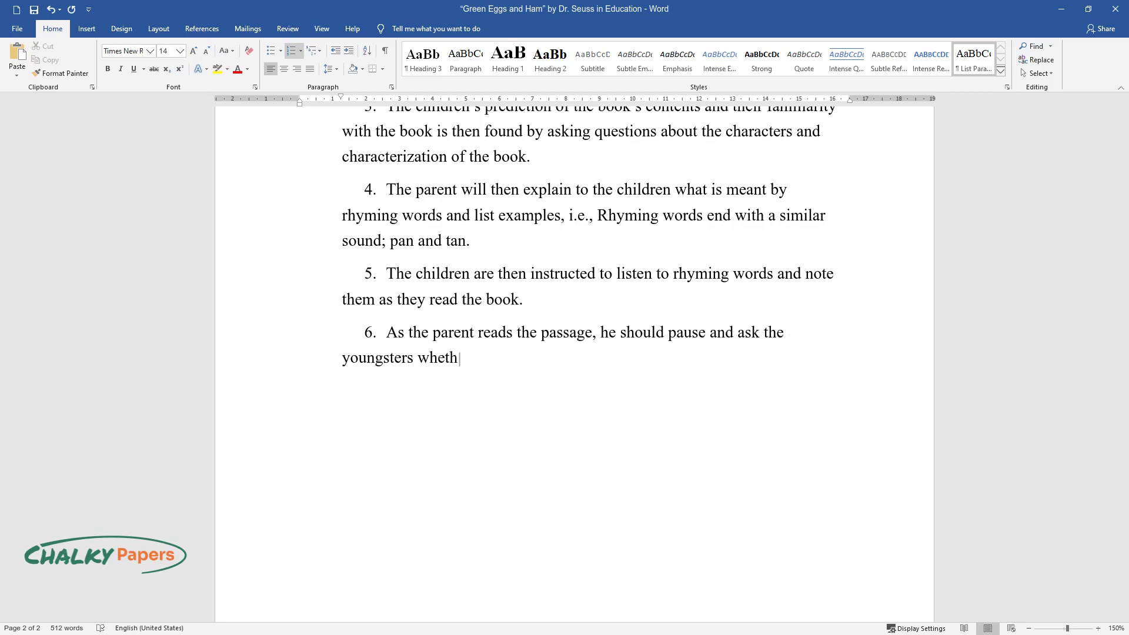
text(er they have heard any rhymes and invite)
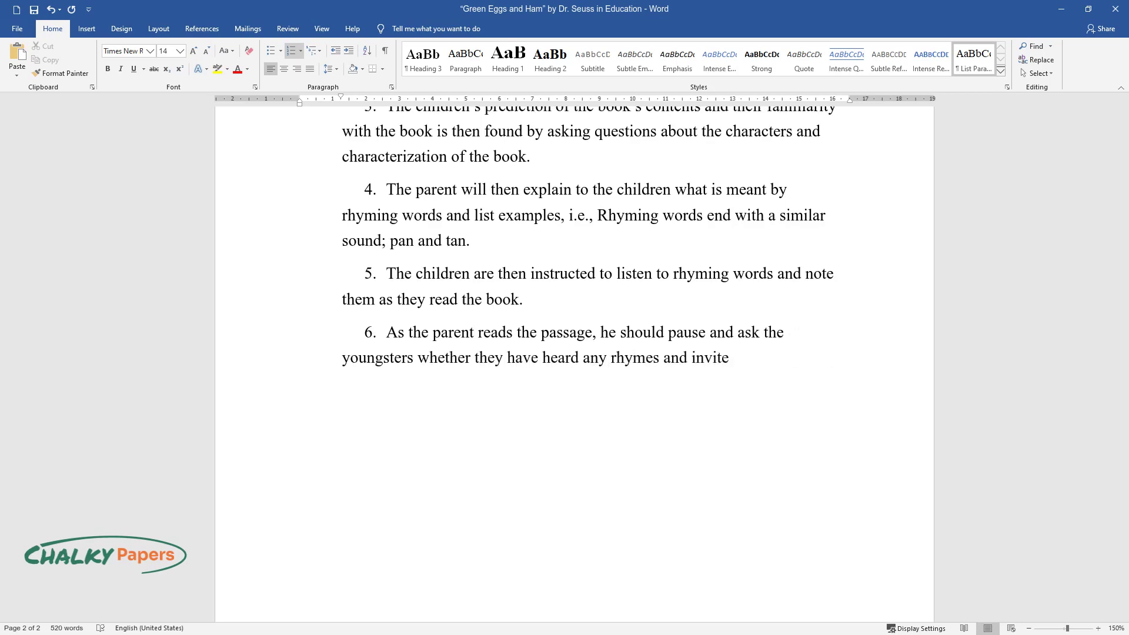
text( them to share them.)
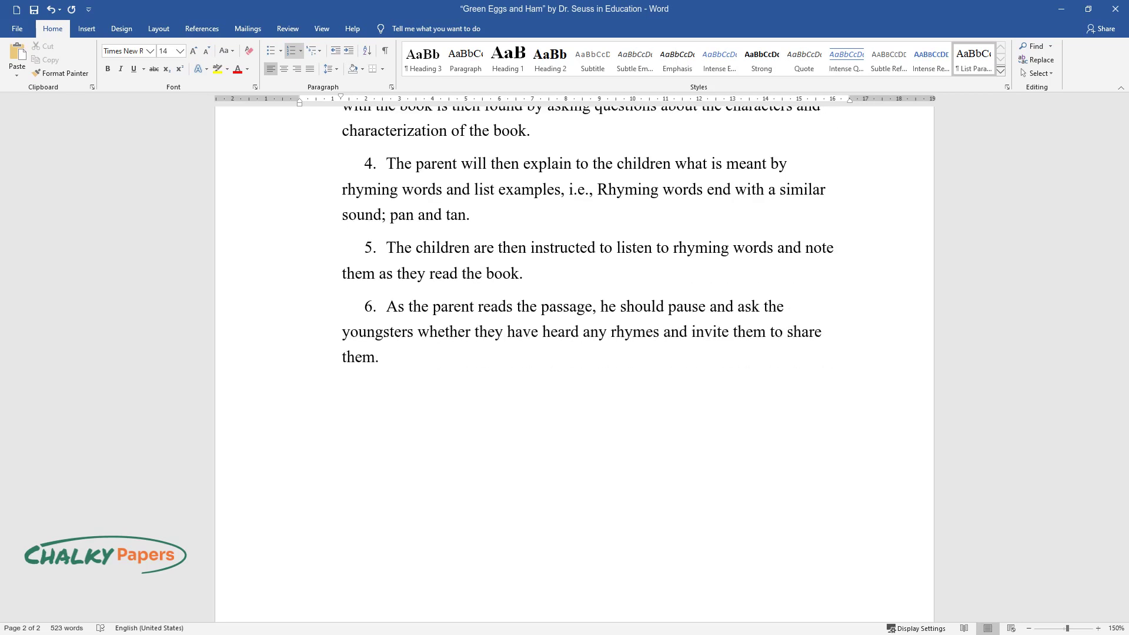
key(Return)
text(Using the terms on the class list, )
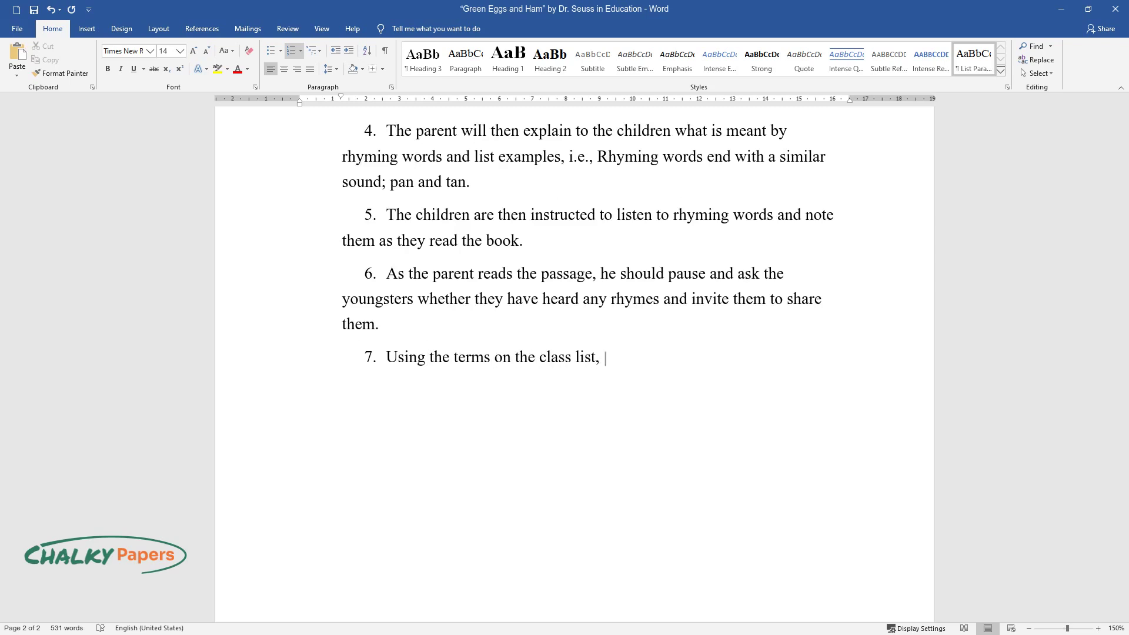
text(students are then asked if they c)
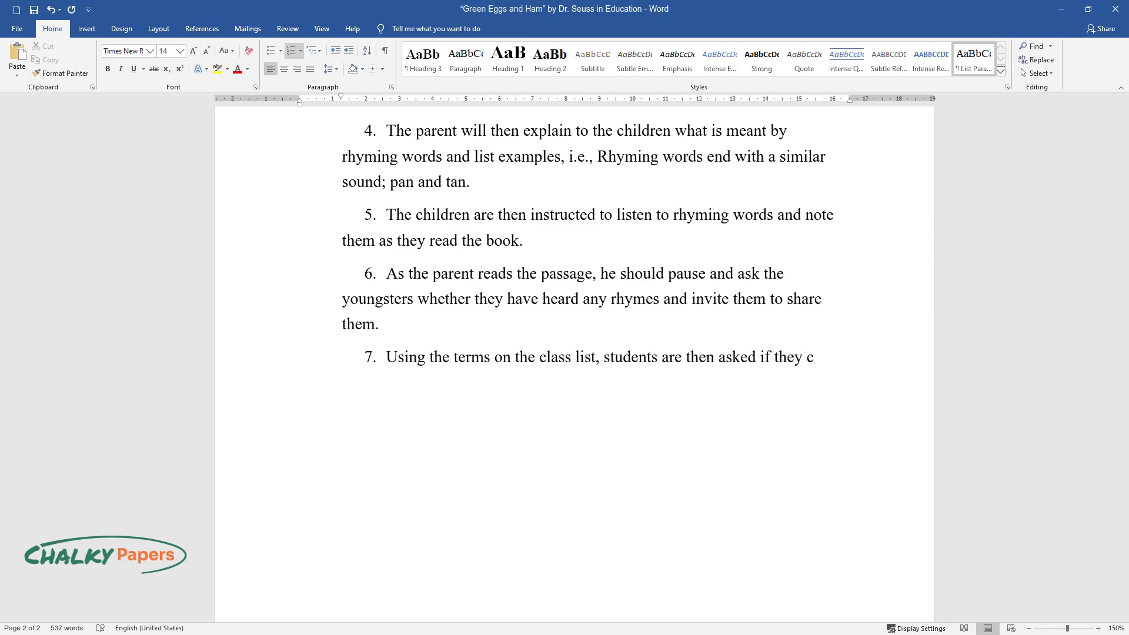
text(an conceive of any additional word)
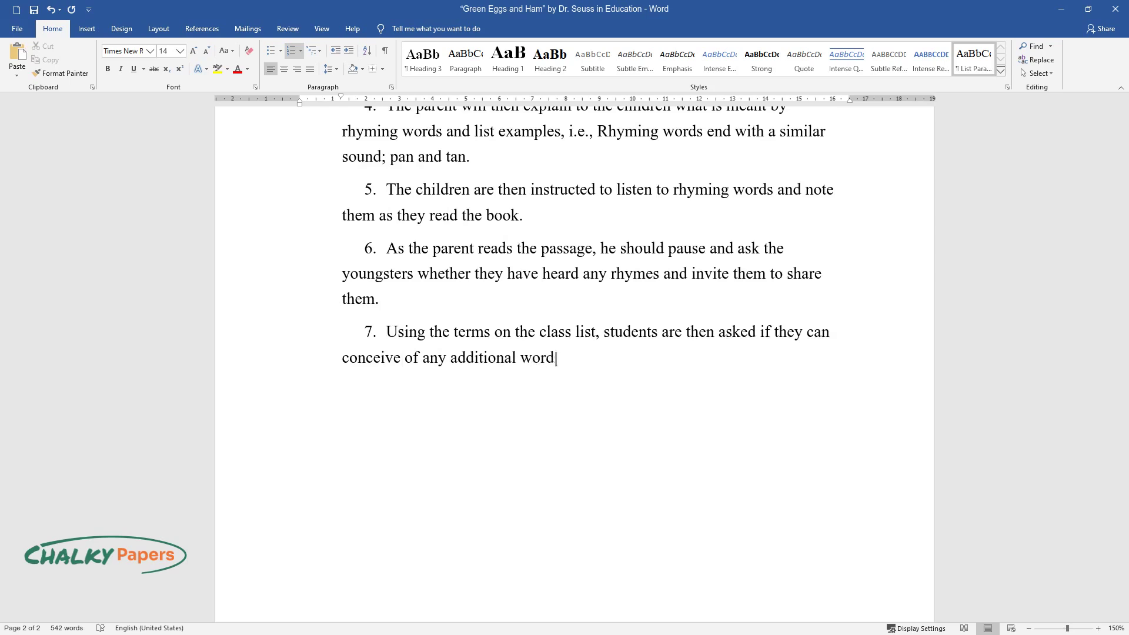
text(s that might rhyme; for example, u)
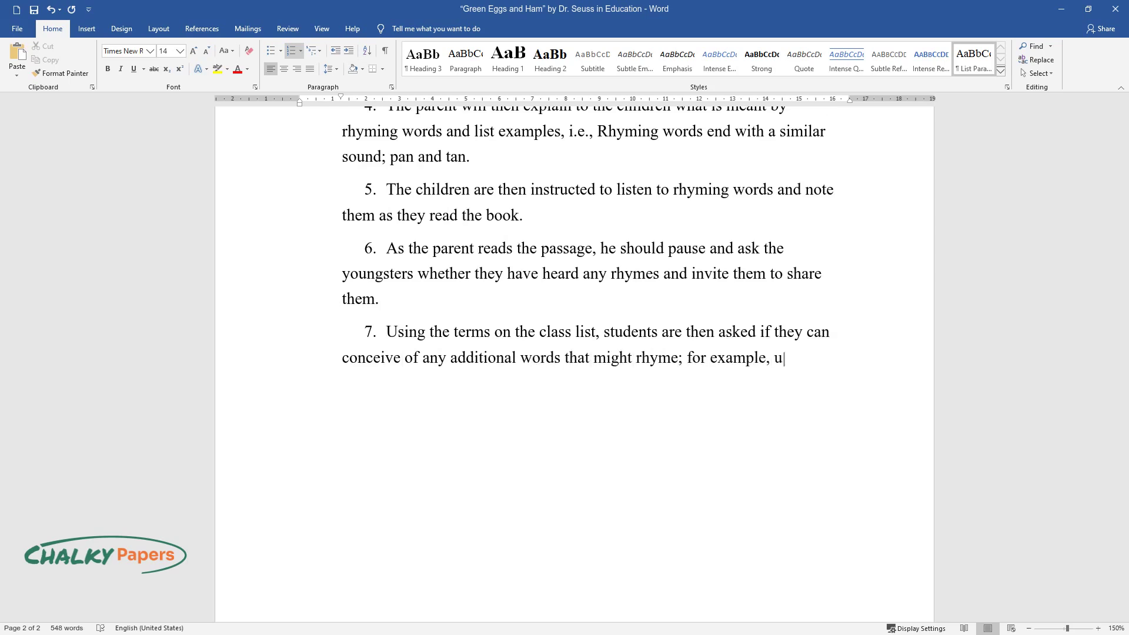
text(sing the phrases car, far, student)
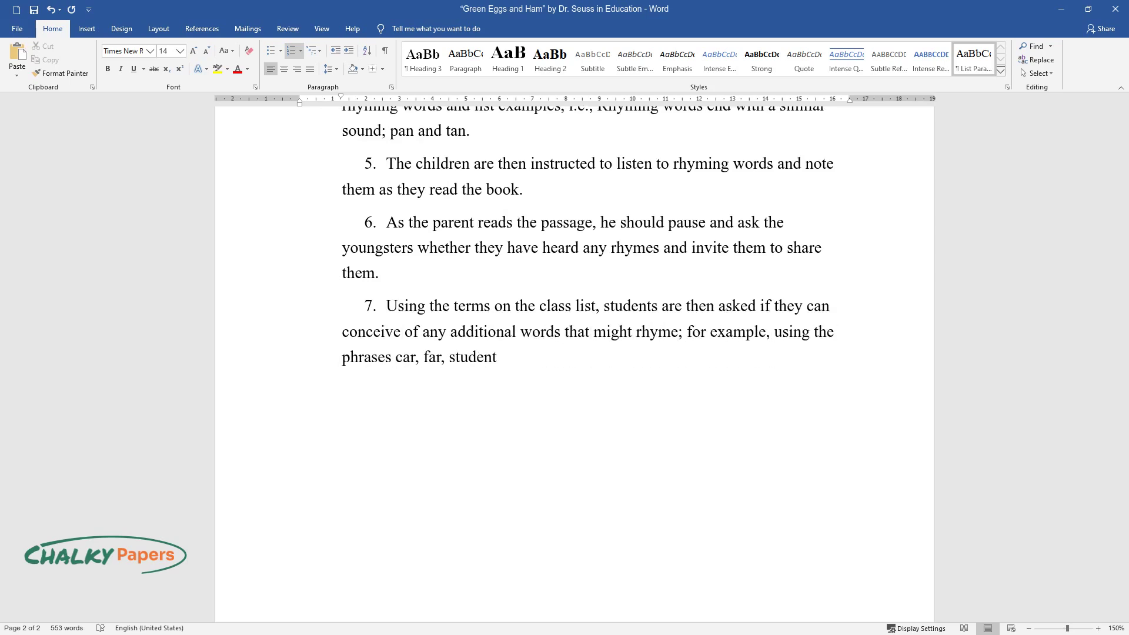
text(s may provide possibilities such as bar, and jar.)
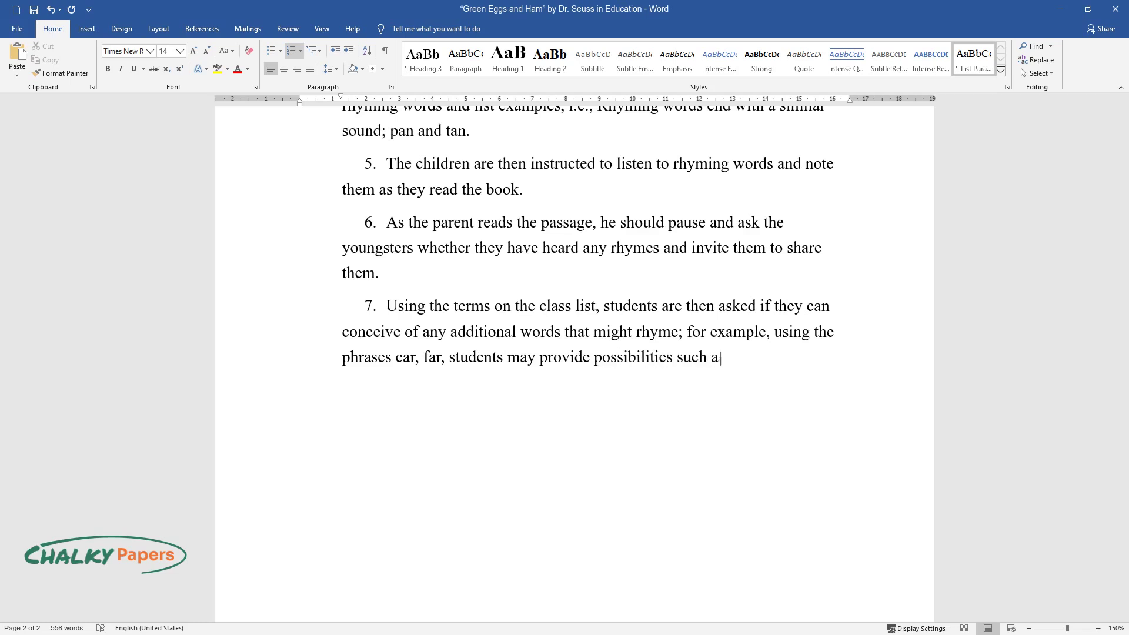
key(Return)
Type the closing paragraph on children's snap judgments, starting 'As the anonymous figure did'.
text(As)
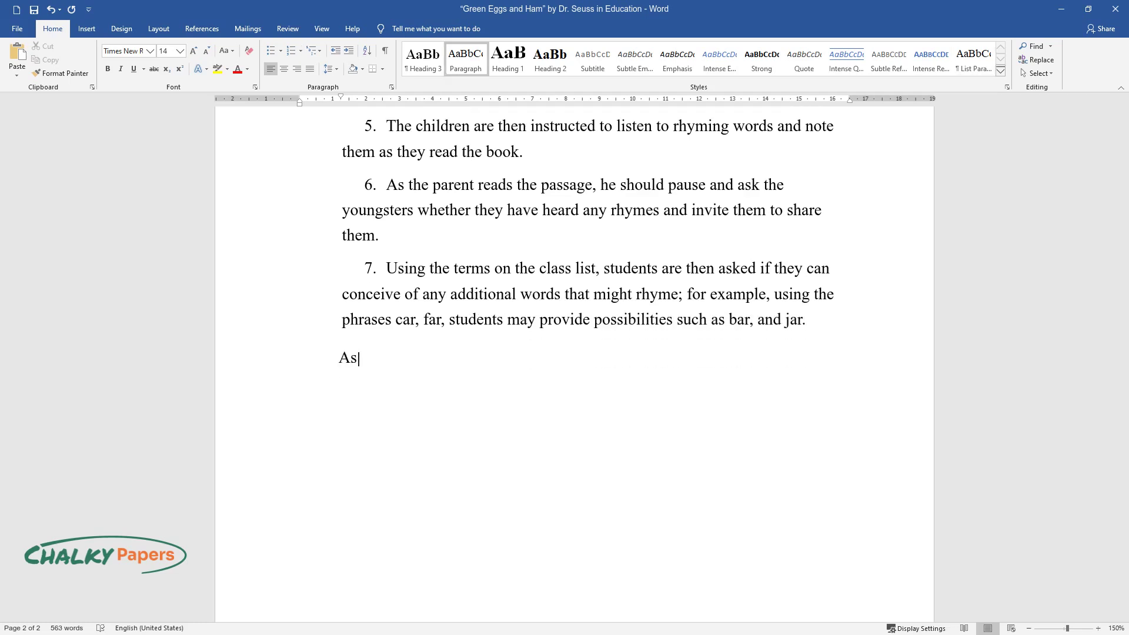
text( the anonymous figure did, there a)
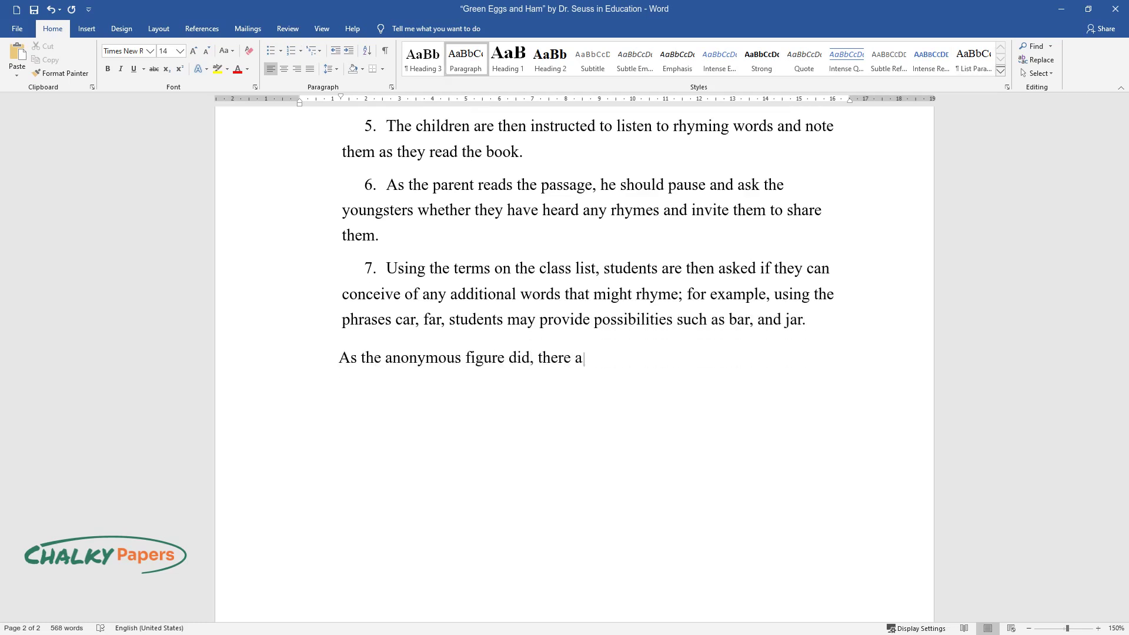
text(re moments in children’s life whe)
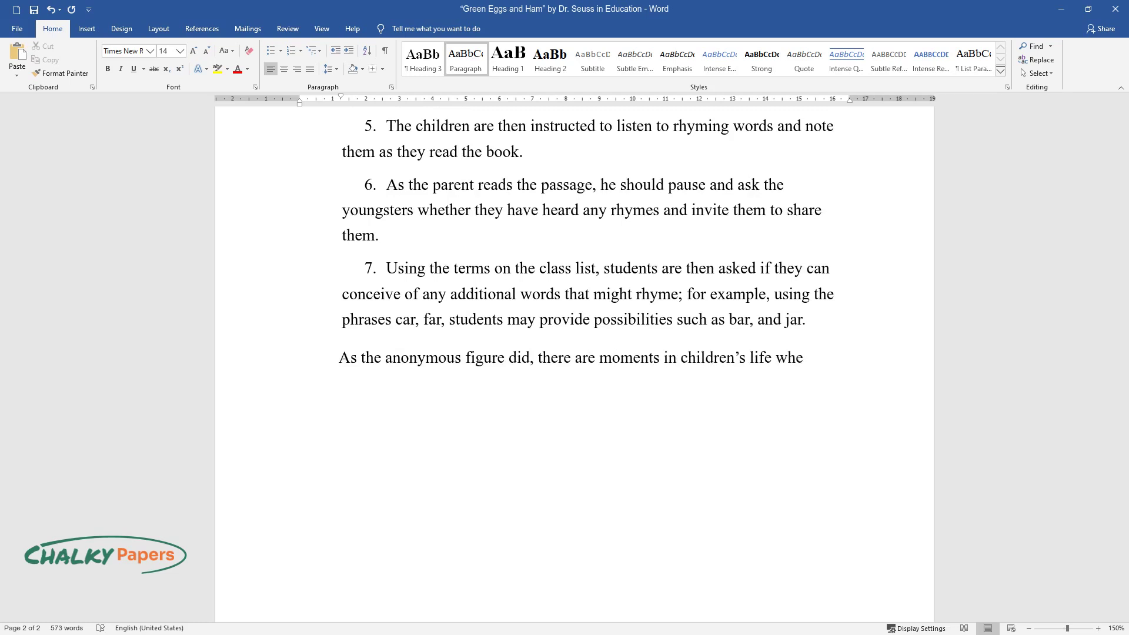
text(n they tend to assess things before)
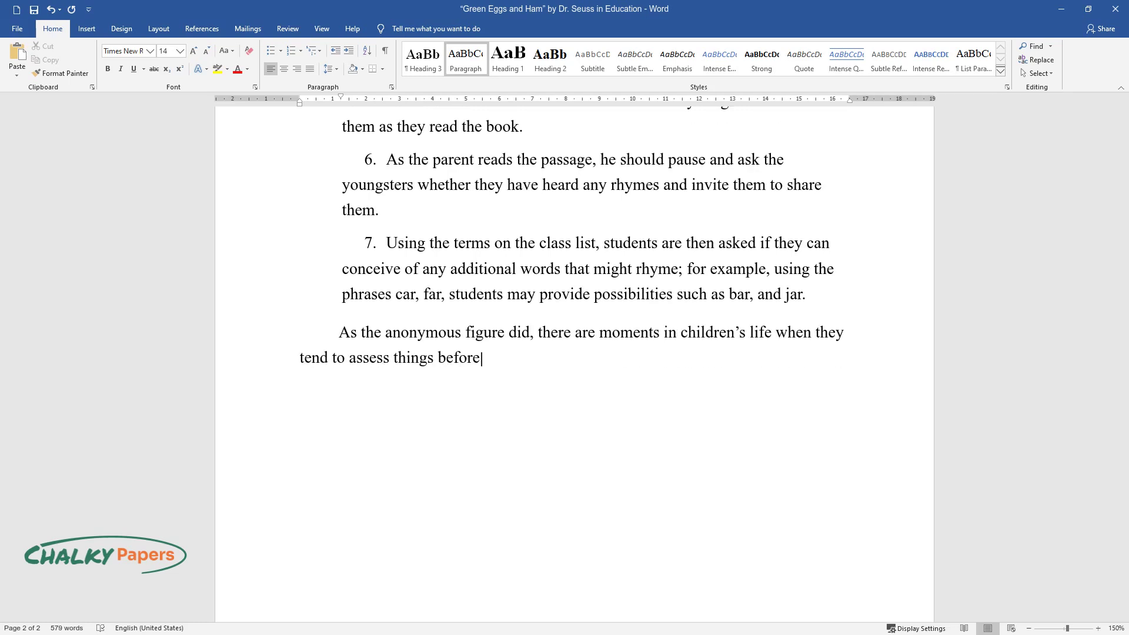
text(, they experience them. They pass)
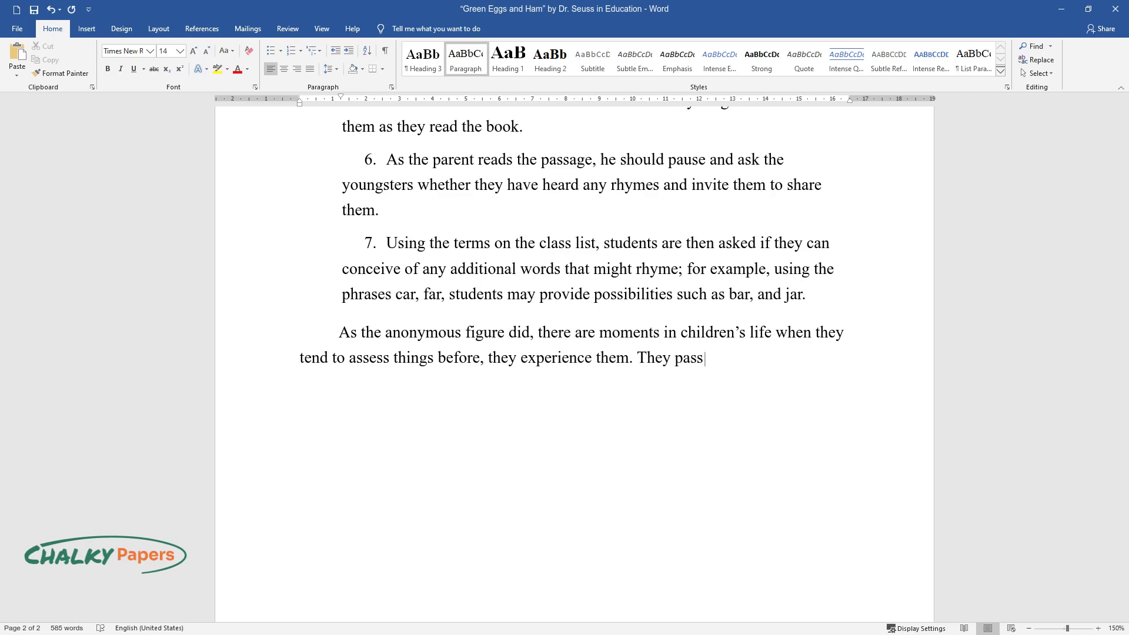
text( judgment on things in the same wa)
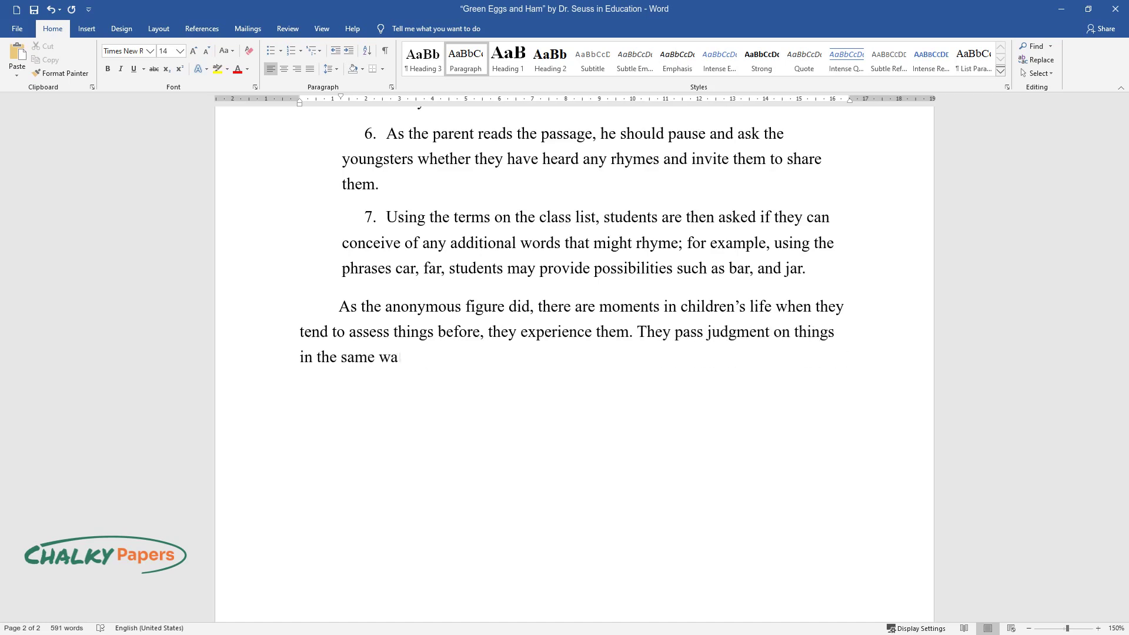
text(y that the character did on green )
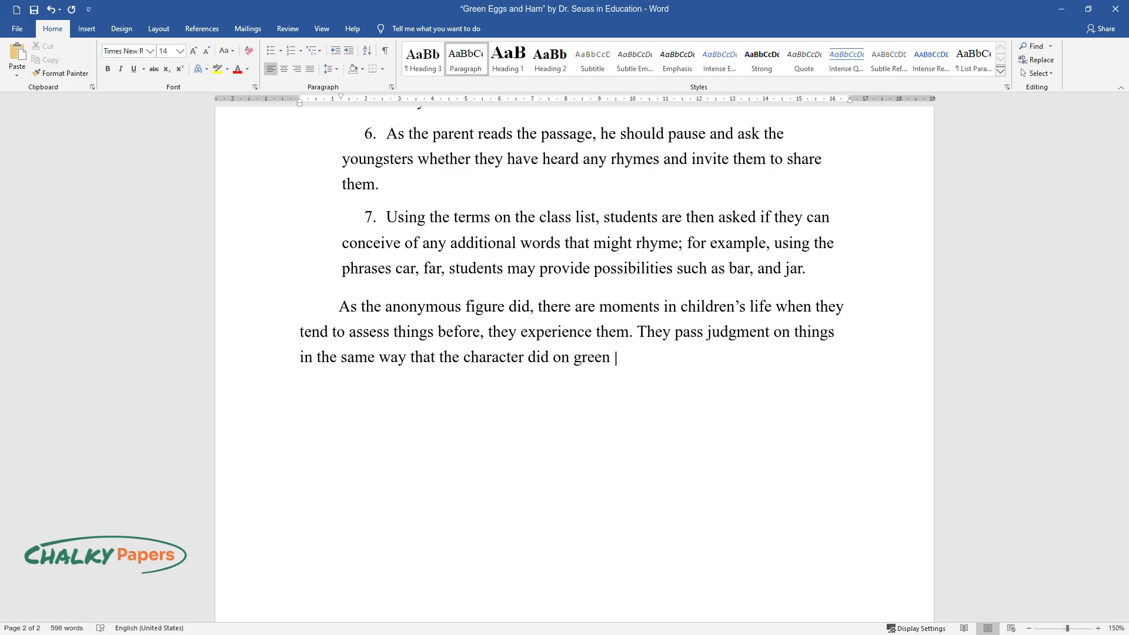
text(eggs and ham. In actuality, they )
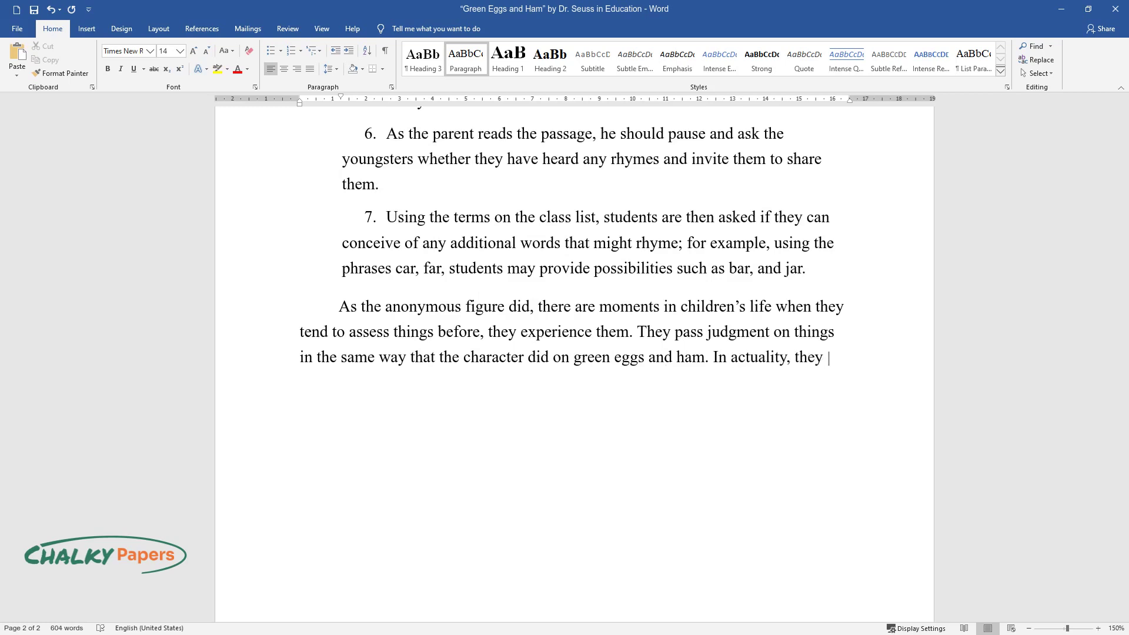
text(each have their version of green eg)
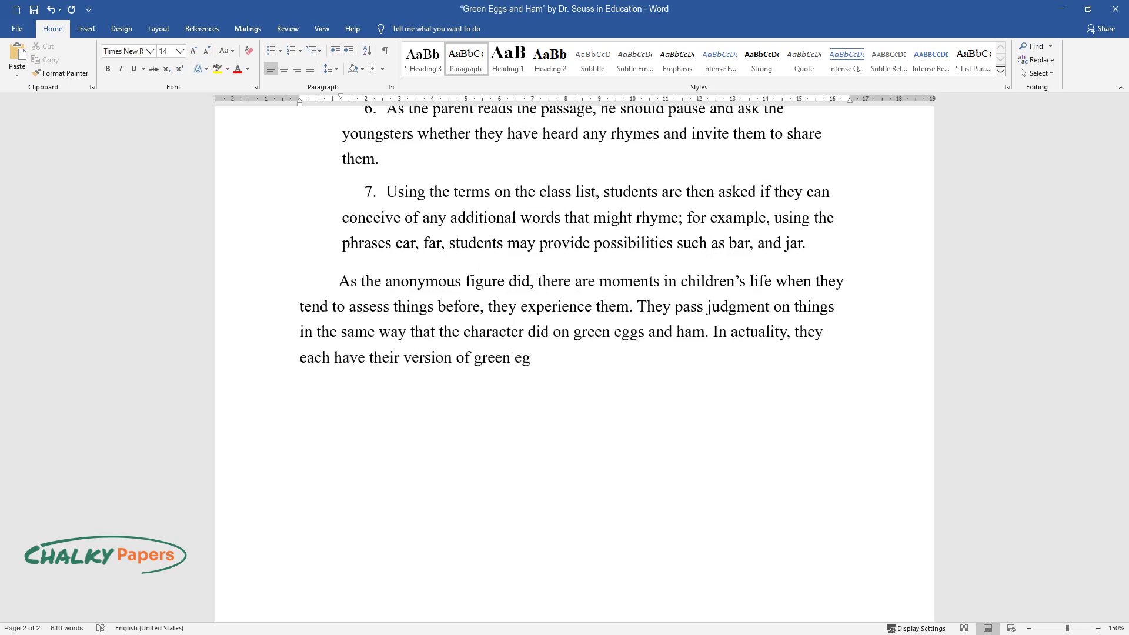
text(gs and ham, and they evaluate befo)
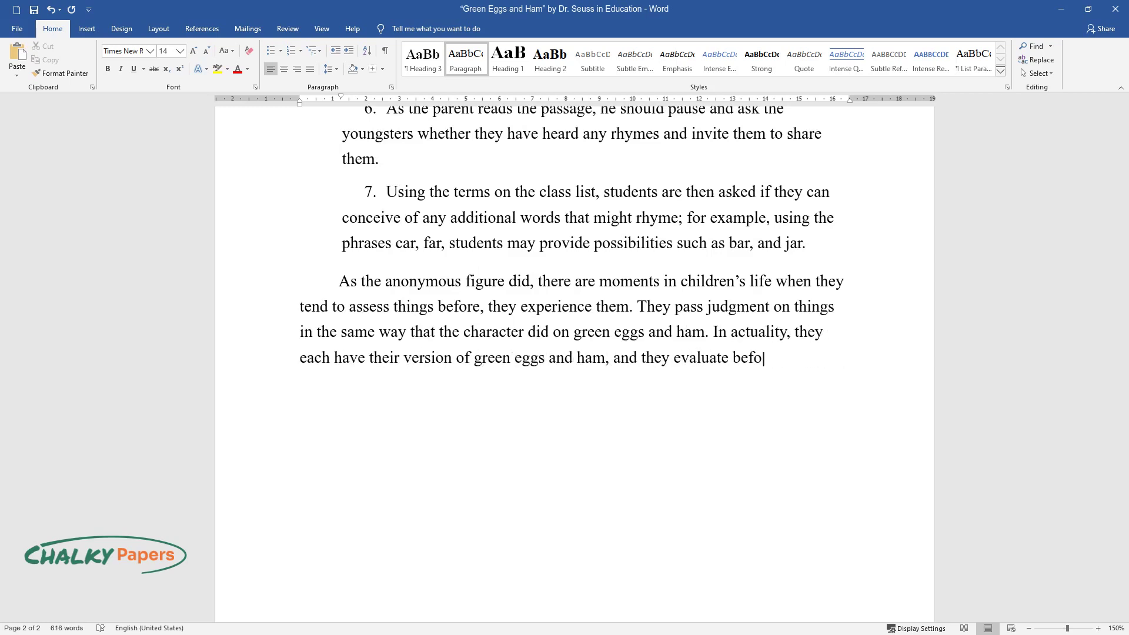
text(re confronting it. "Green Eggs and)
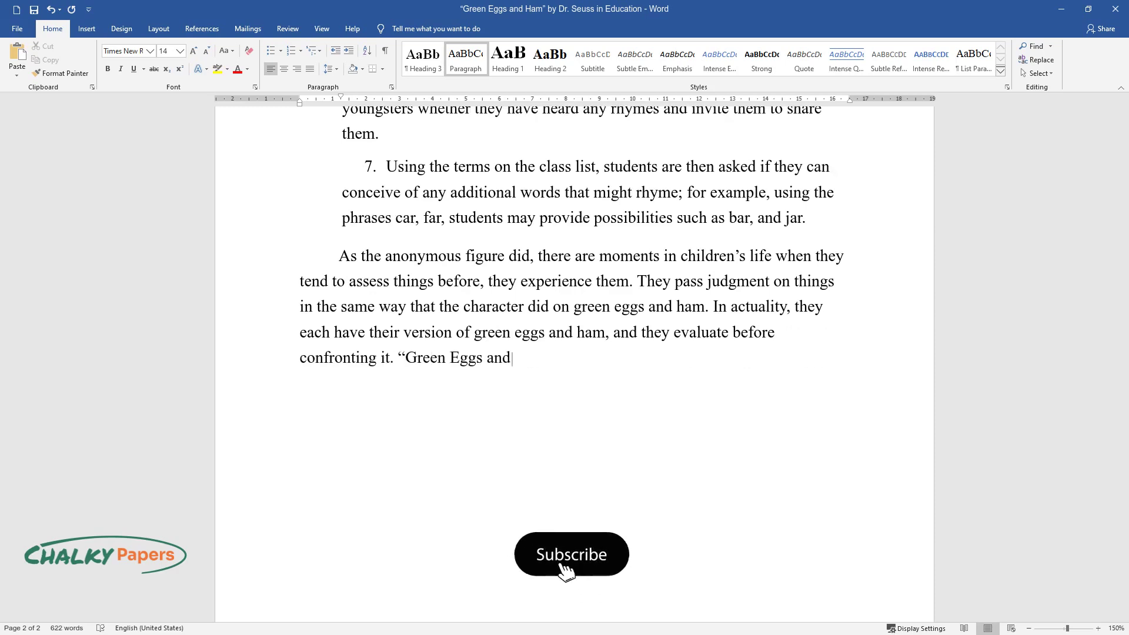
text( Ham" is a fun classic story to re)
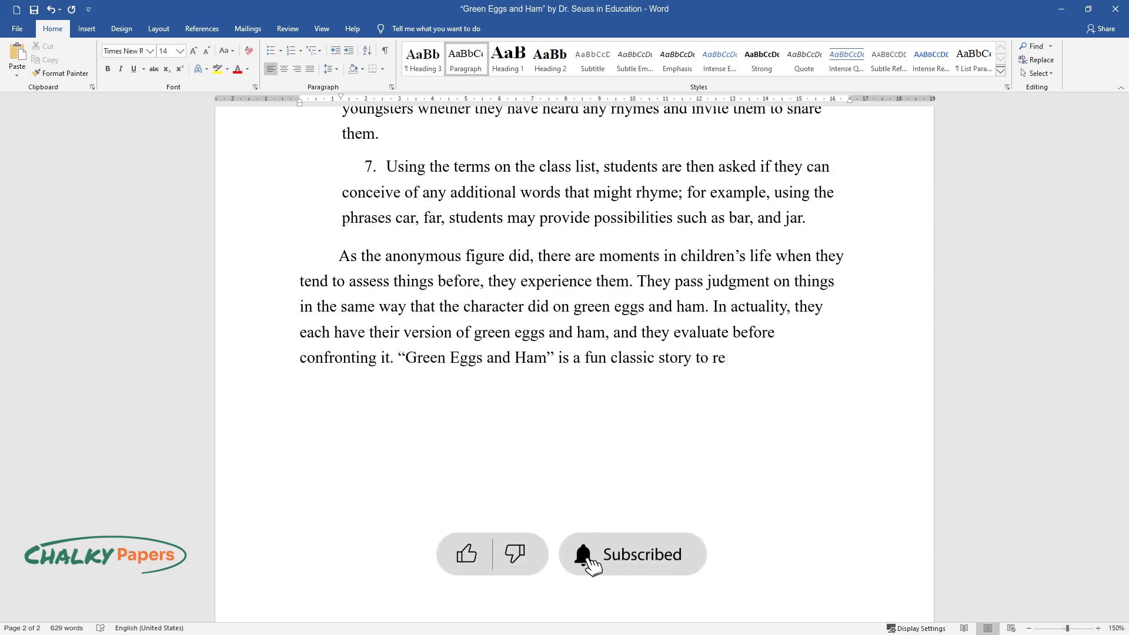
text(ad with rhymes, images, and, most importantly, a wonderful)
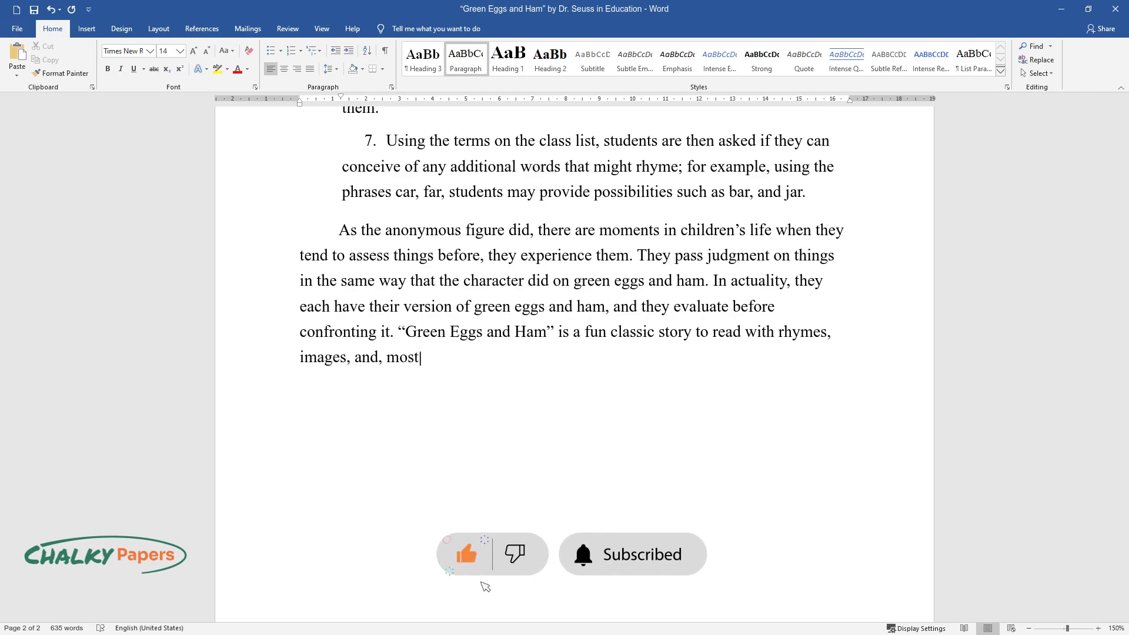
text( lesson t)
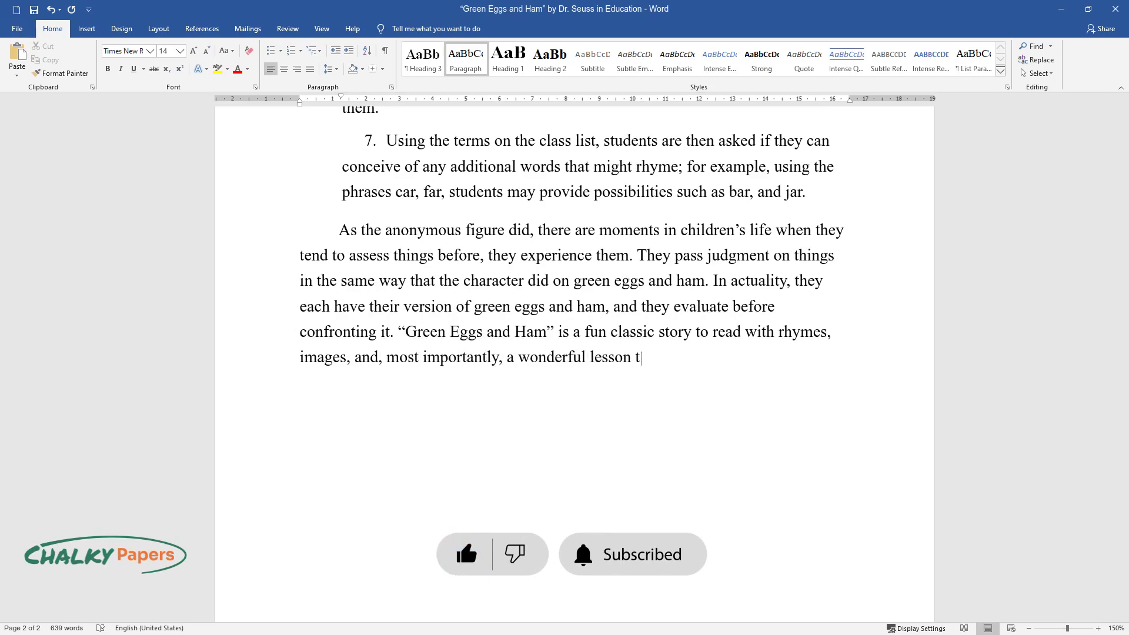